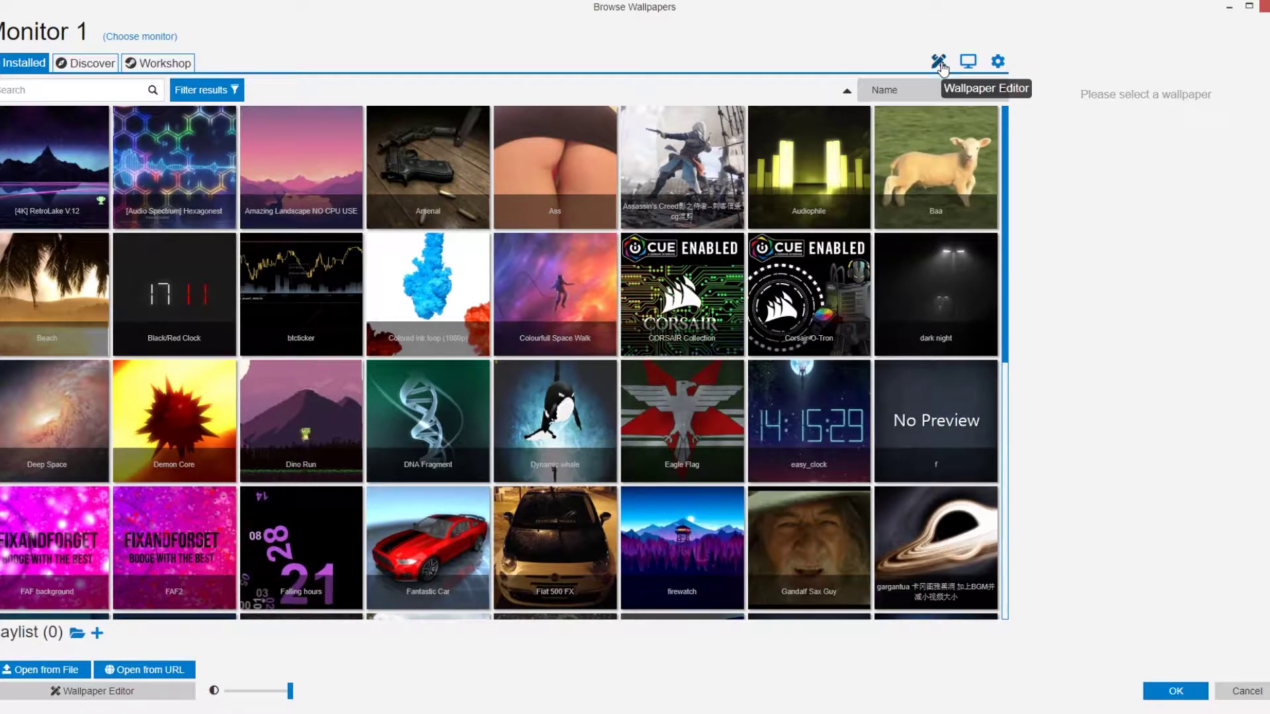
# Start a template project named 'FAF SUBSCRIBE' using the 2D Scene template at 1920 x 1080
pyautogui.click(941, 64)
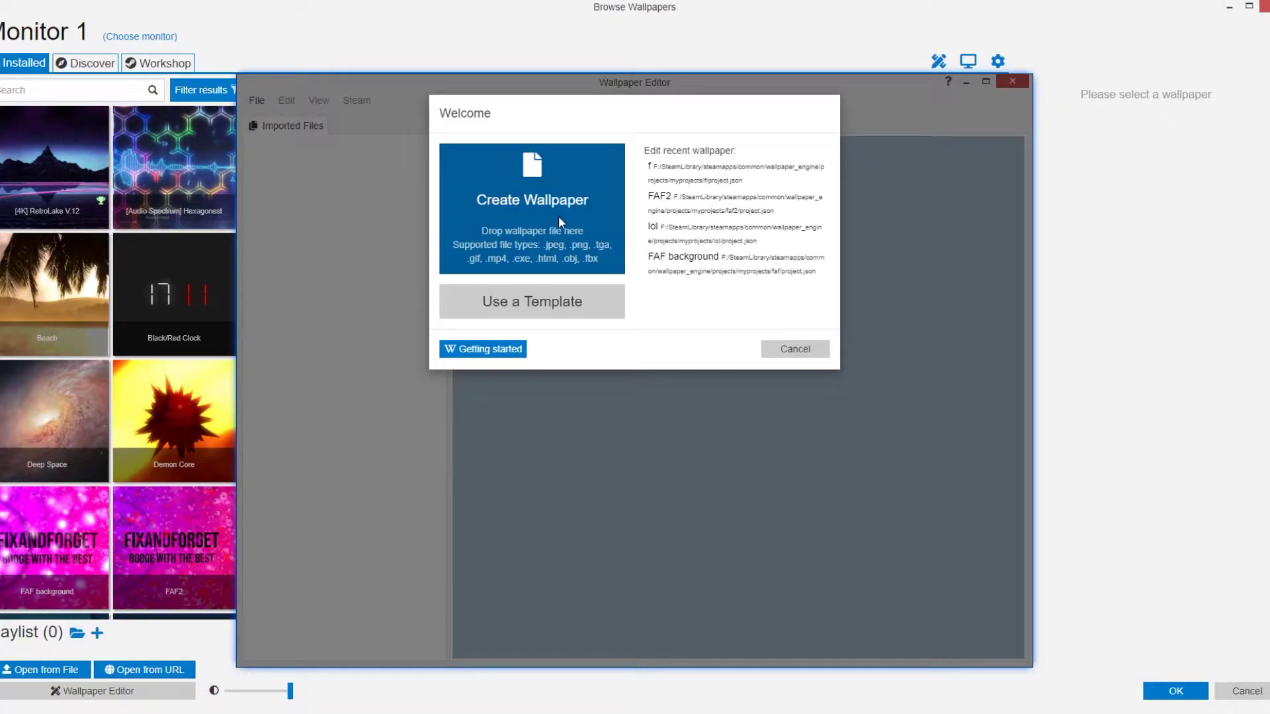
pyautogui.click(533, 299)
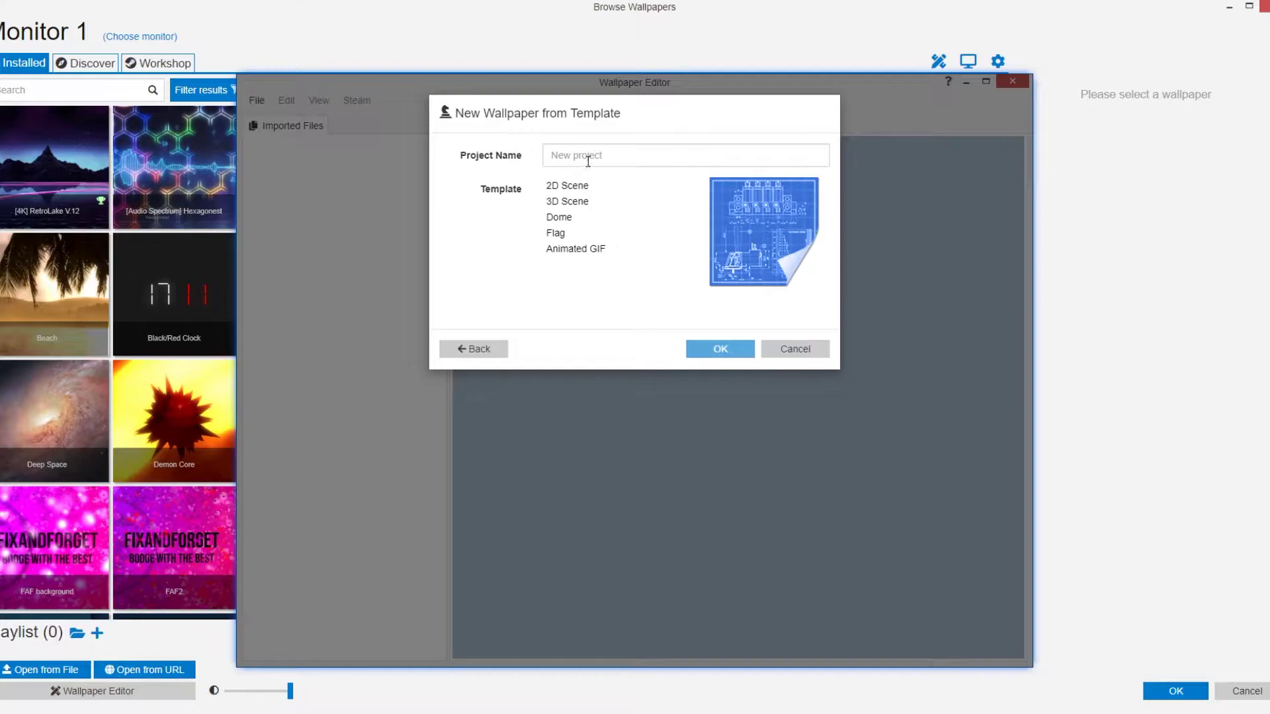
pyautogui.write('FAF SUBSCRIBE')
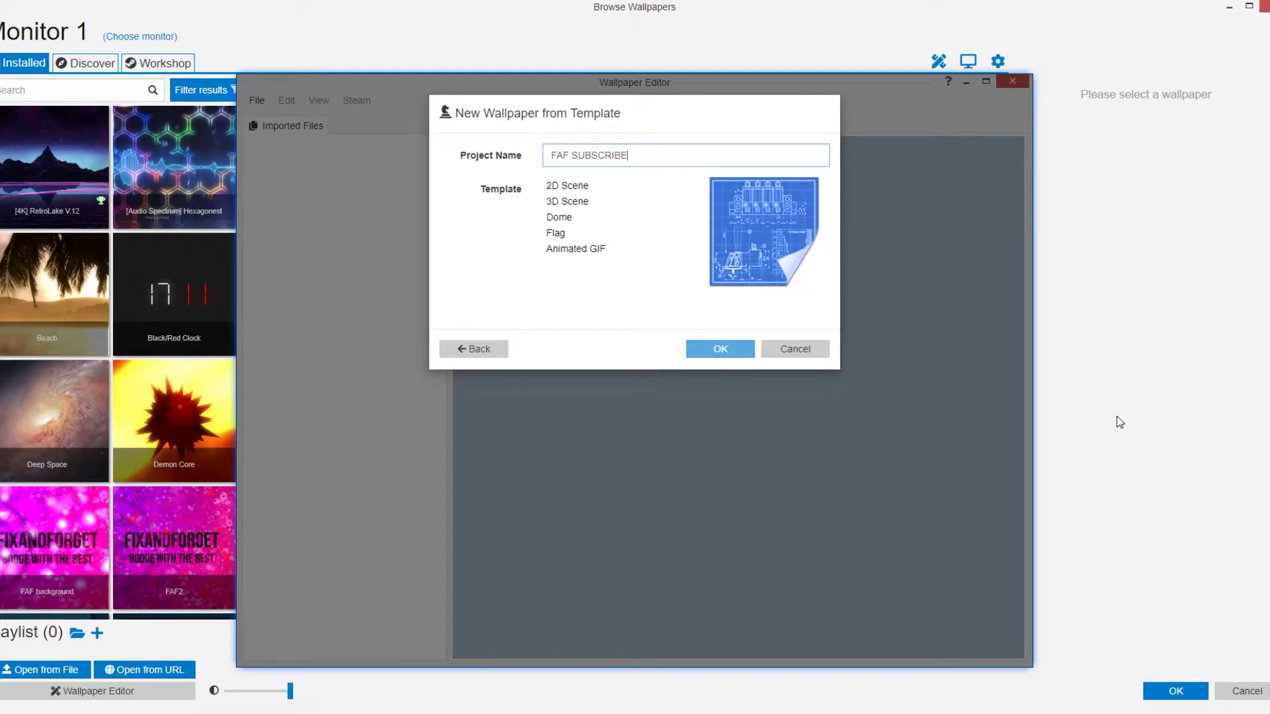
pyautogui.click(555, 233)
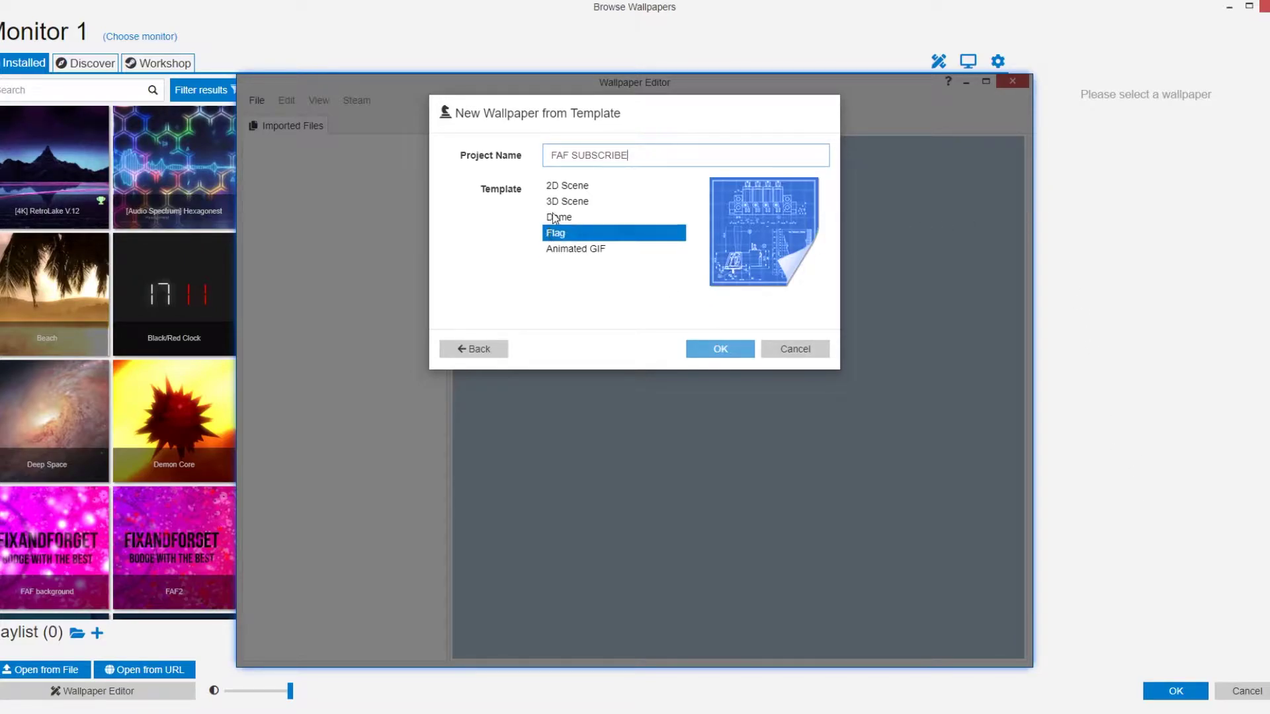
pyautogui.click(559, 187)
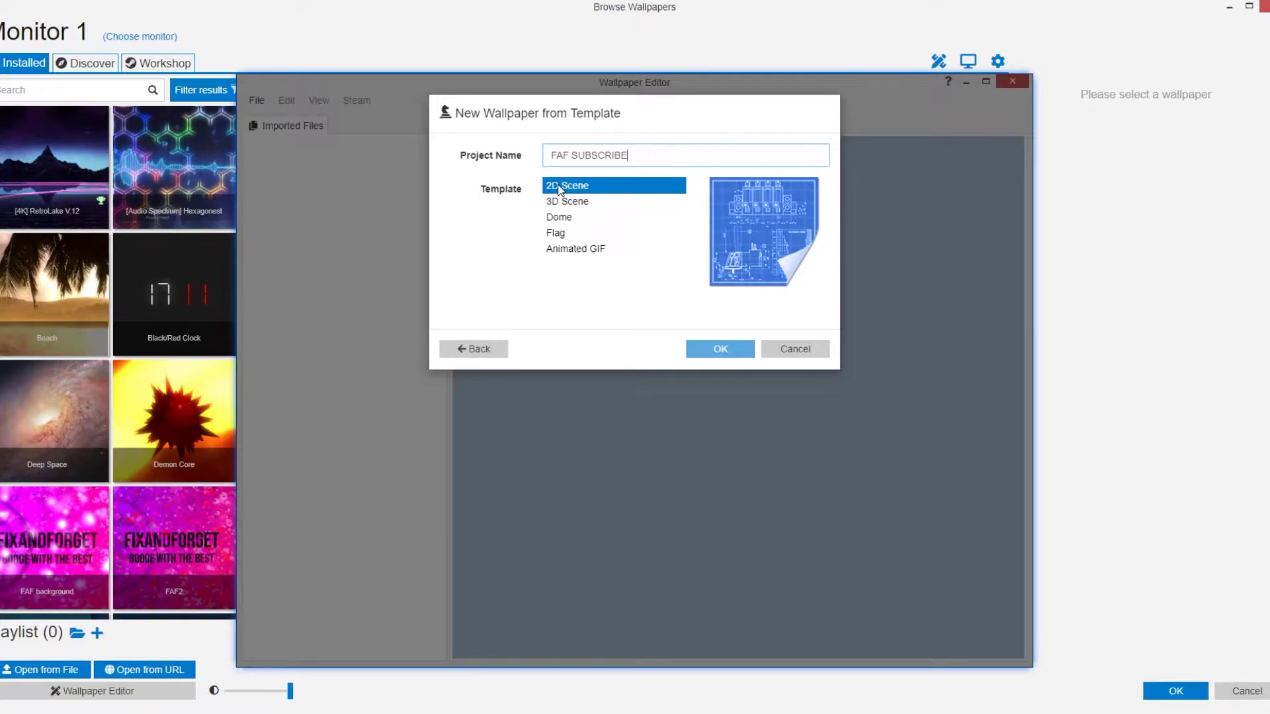
pyautogui.click(559, 187)
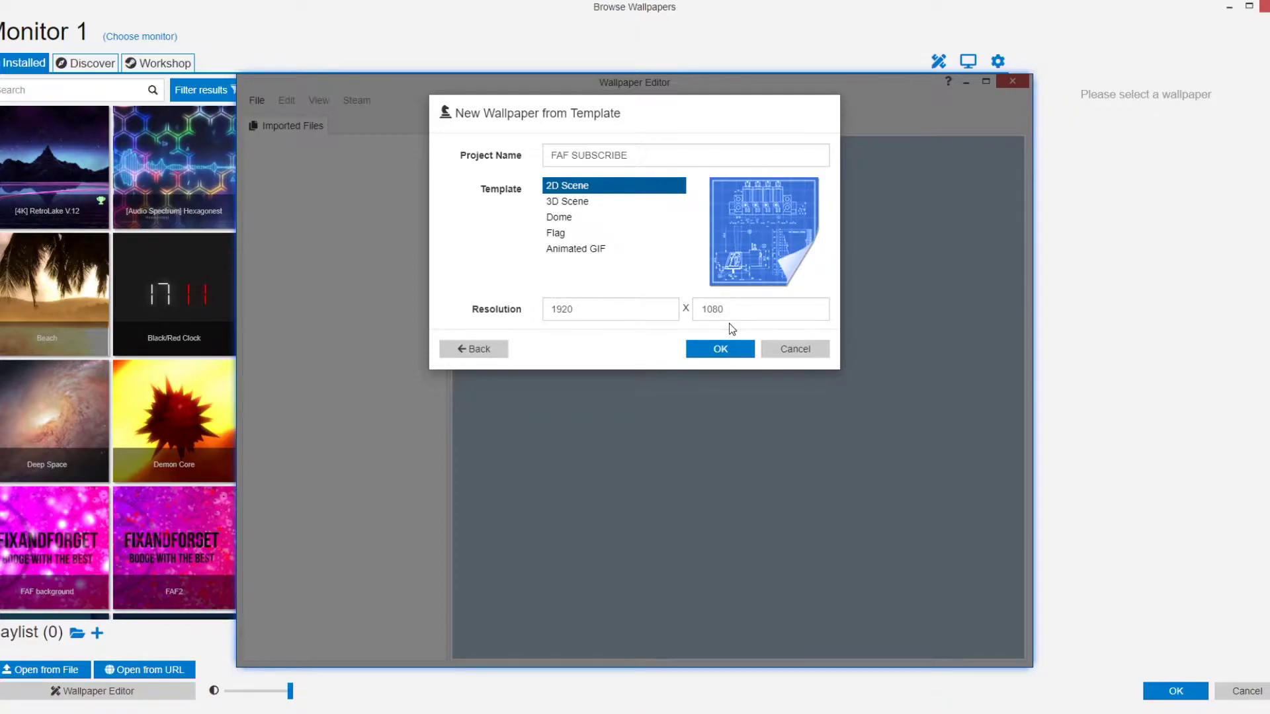
pyautogui.click(732, 357)
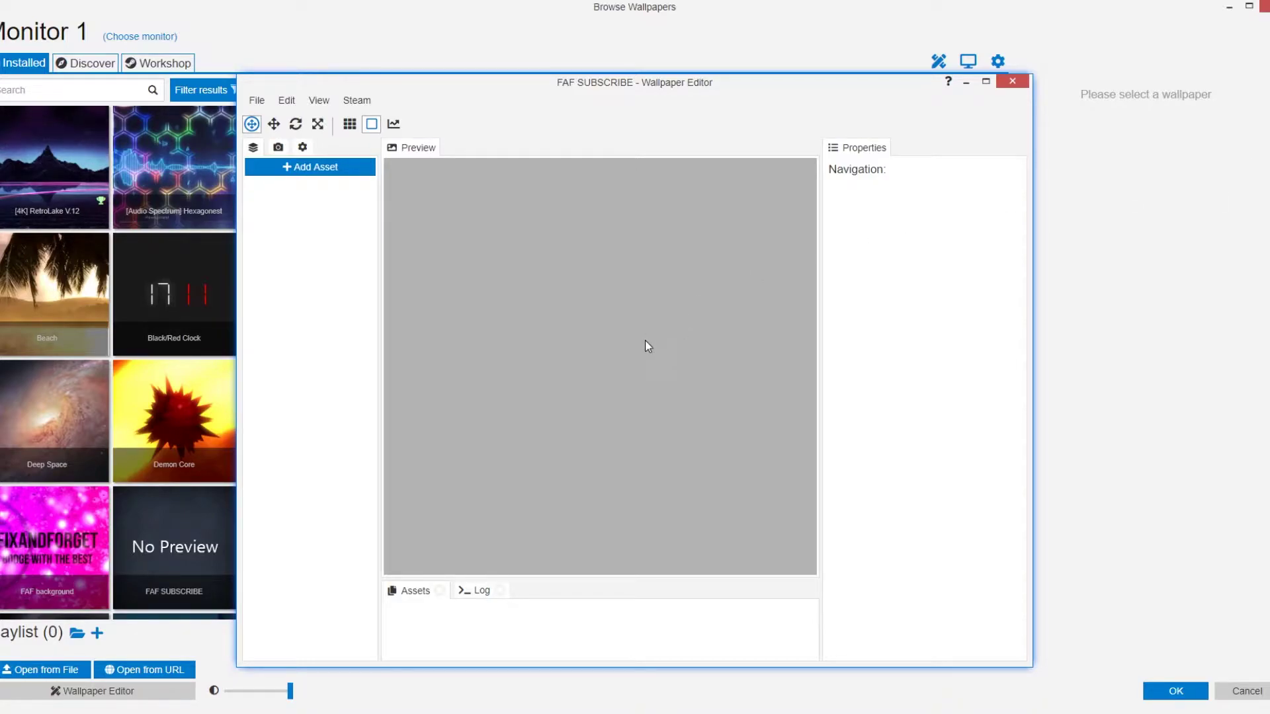
# Add an Image Layer from 'Channel Art Template (Photoshop).png' with the default import settings
pyautogui.click(308, 168)
pyautogui.click(569, 192)
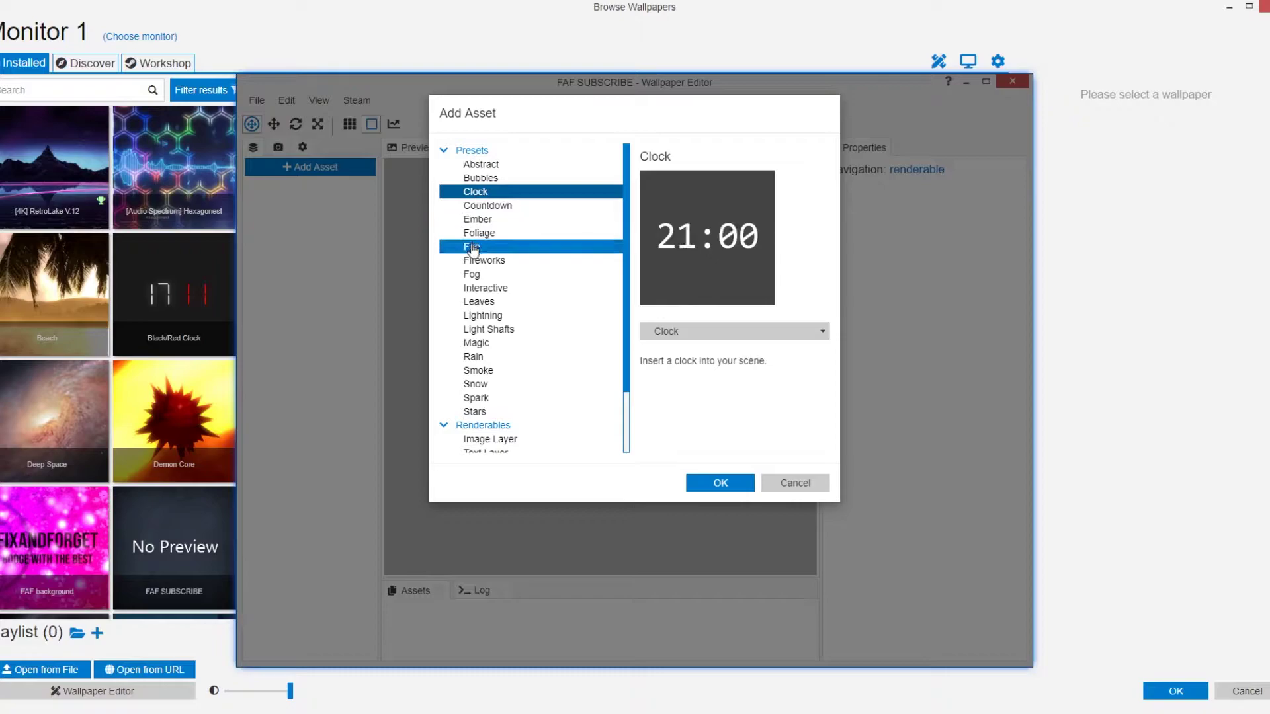
pyautogui.click(489, 411)
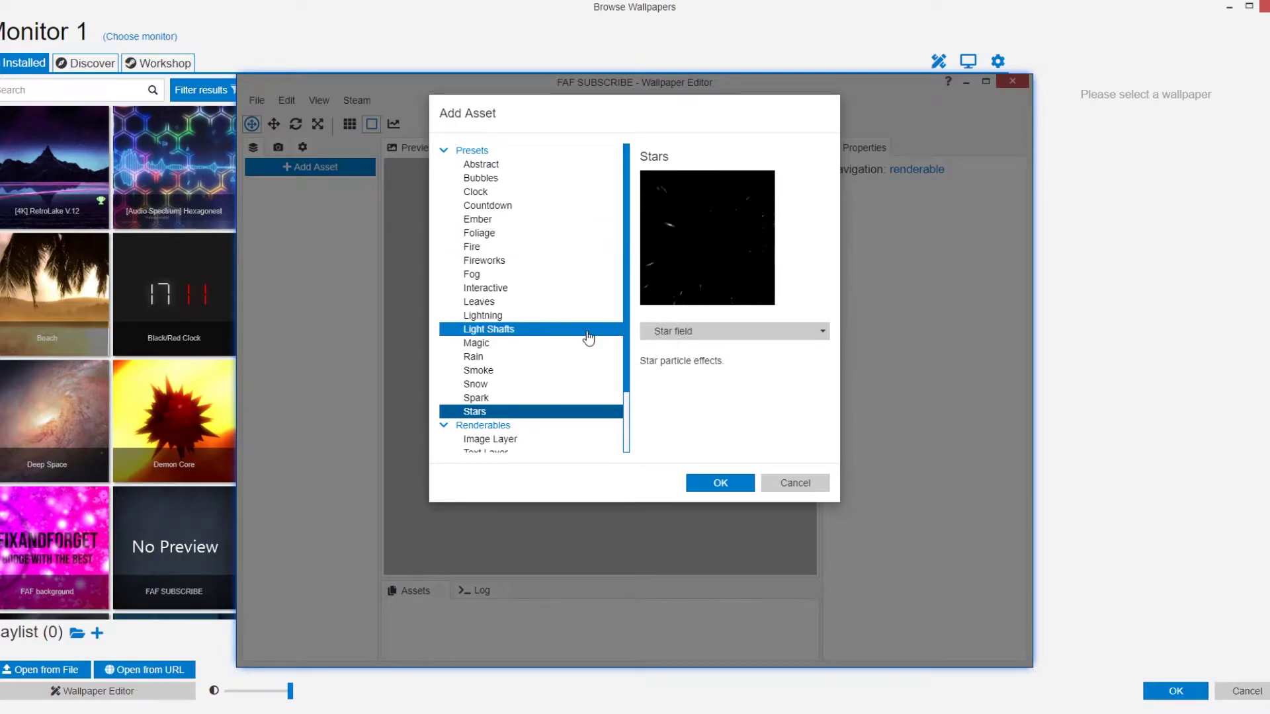
pyautogui.scroll(-2, 536, 396)
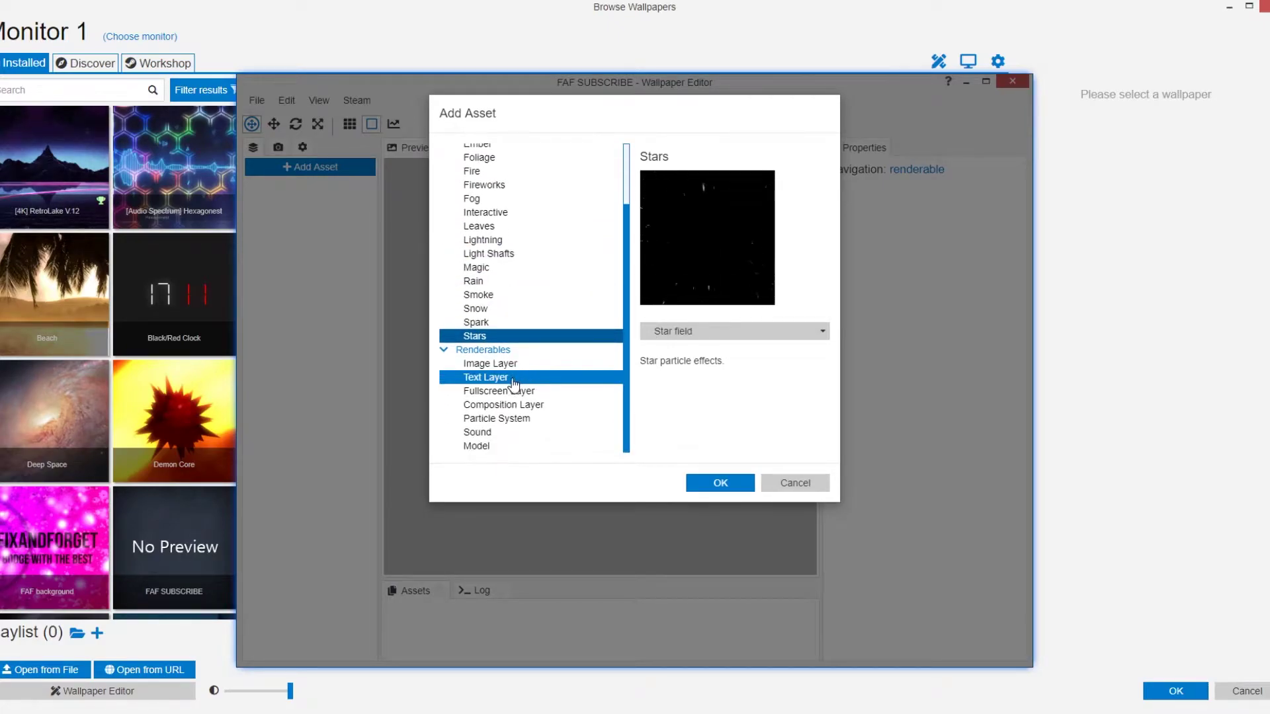
pyautogui.click(505, 366)
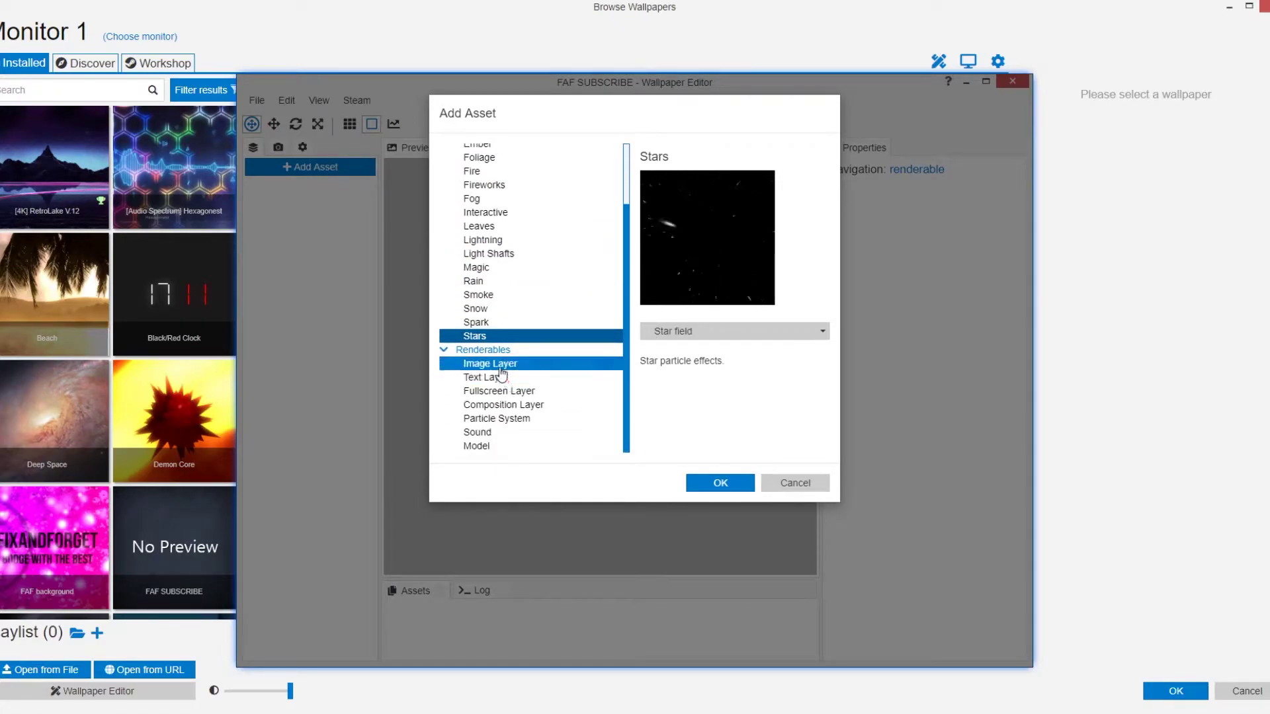
pyautogui.click(722, 483)
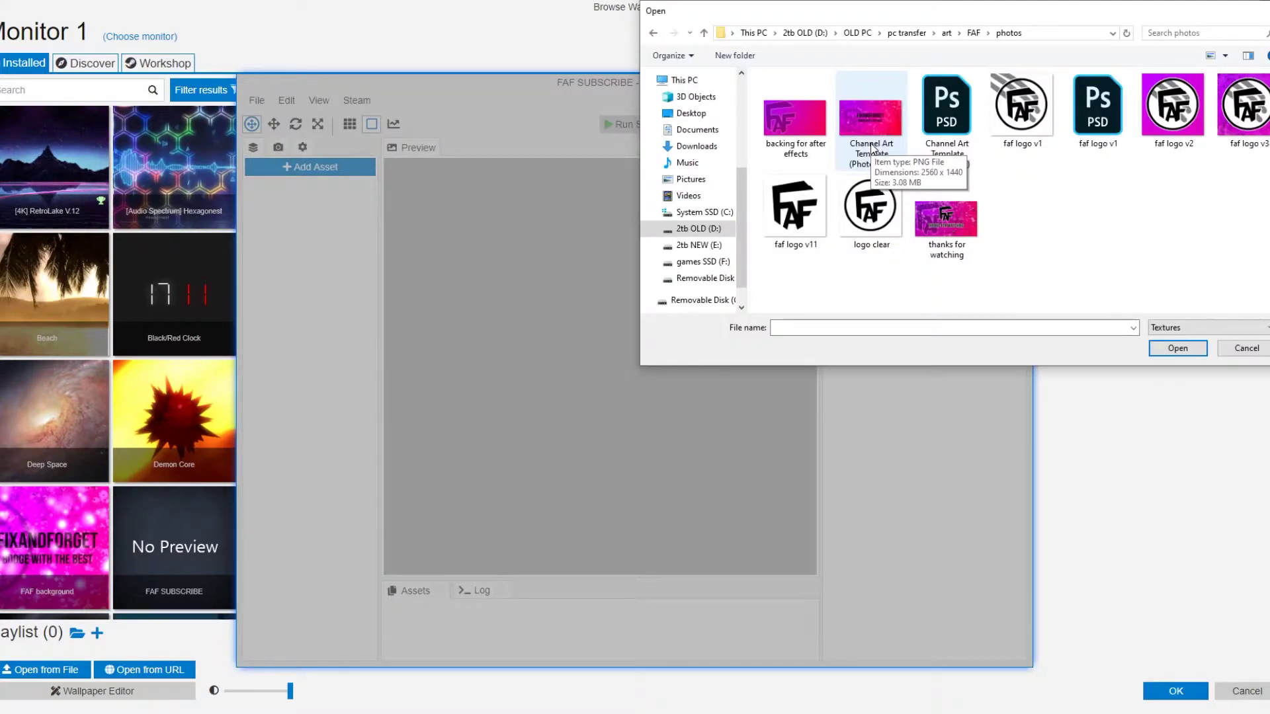
pyautogui.doubleClick(871, 145)
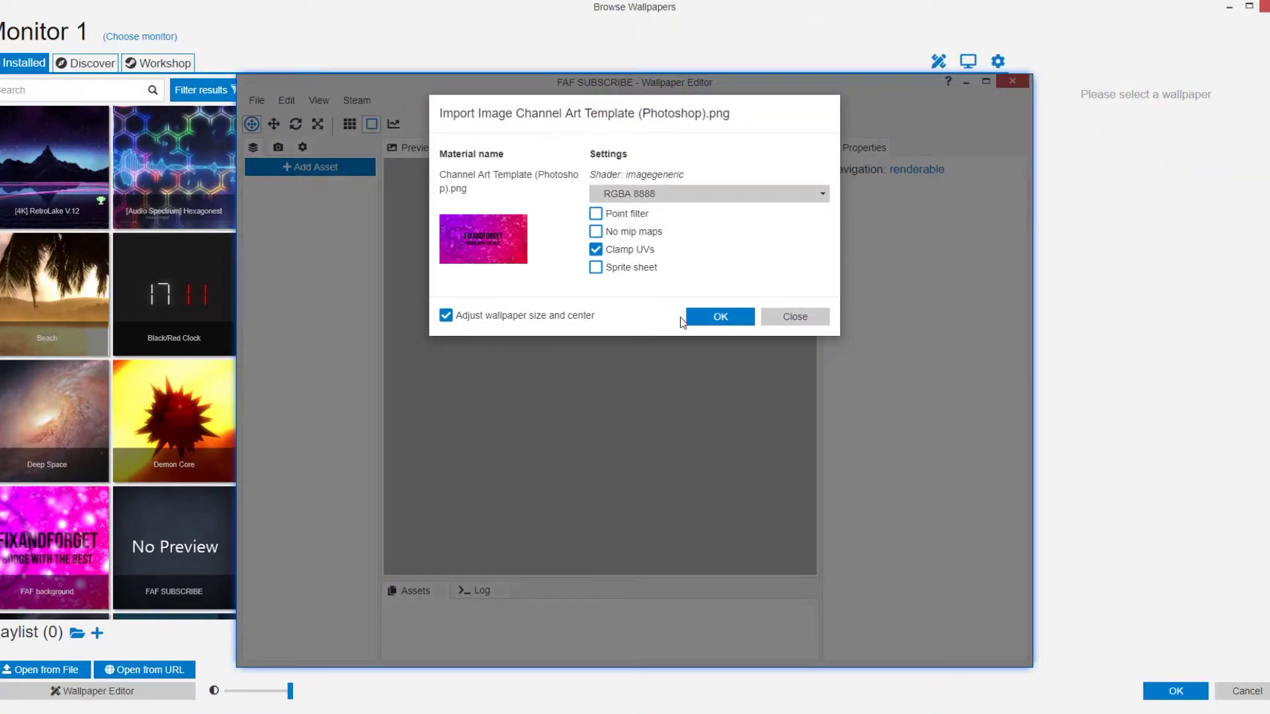
pyautogui.click(702, 321)
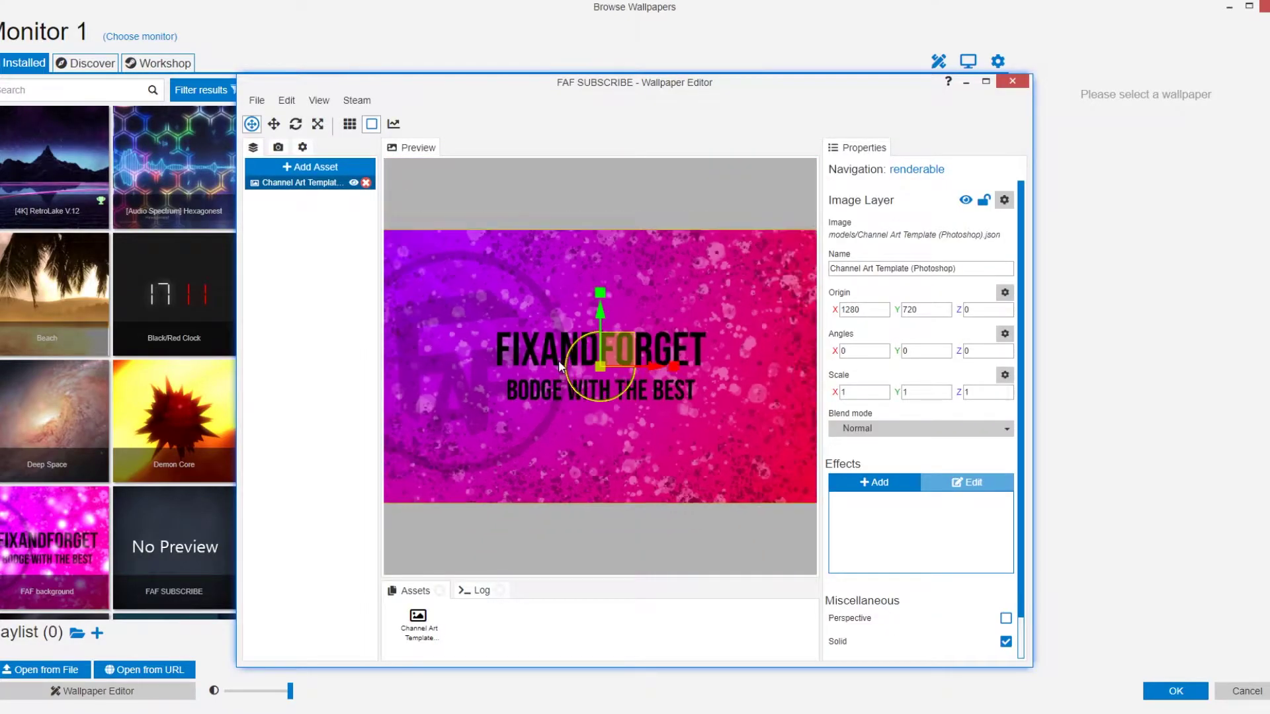
# Save the project and move the channel art up and to the right
pyautogui.scroll(-2, 558, 360)
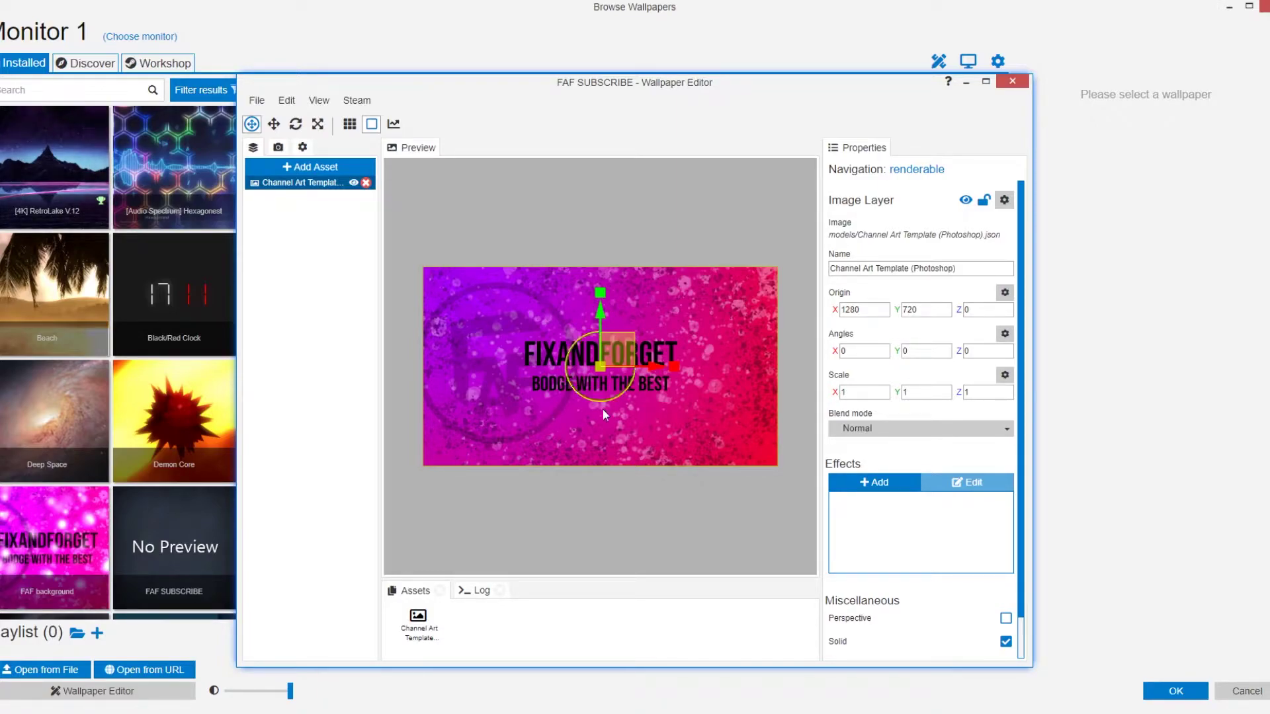
pyautogui.hotkey('ctrl', 's')
pyautogui.moveTo(627, 350); pyautogui.dragTo(631, 316)
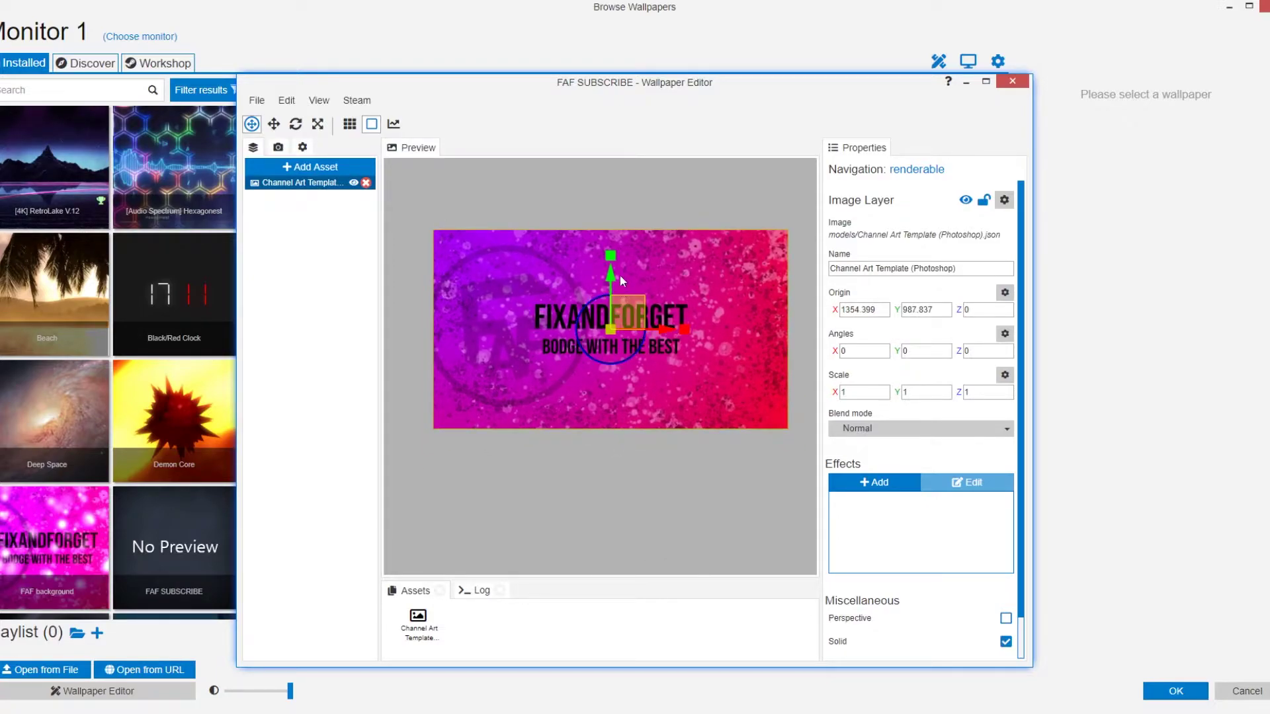
# Try stretching and rotating the channel art, then undo all three changes to restore scale 1 and no rotation
pyautogui.moveTo(611, 262); pyautogui.dragTo(610, 209)
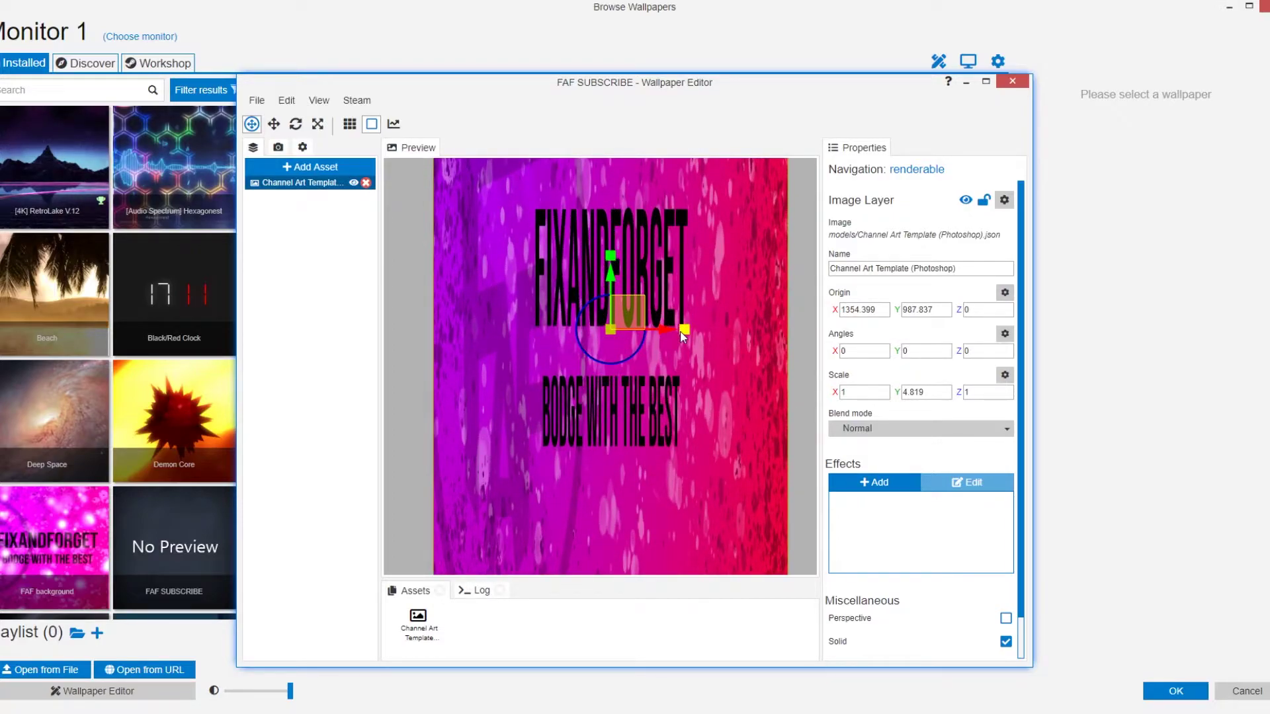
pyautogui.moveTo(680, 332); pyautogui.dragTo(720, 324)
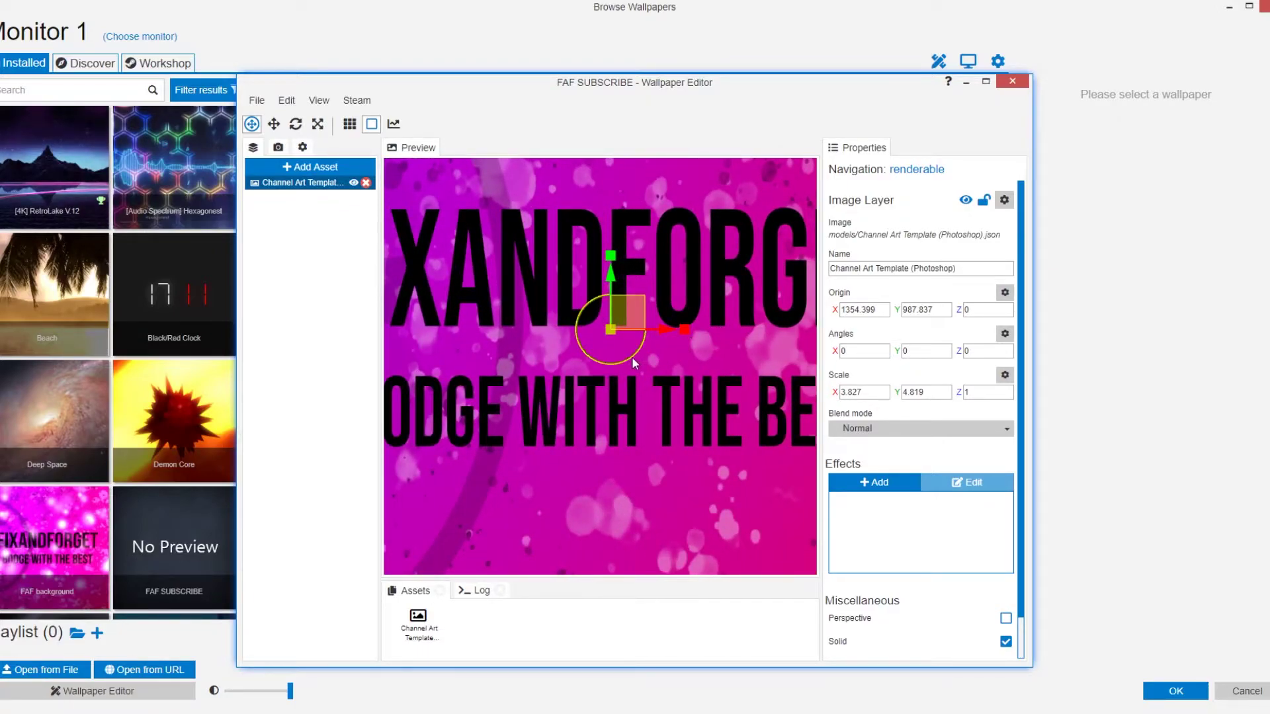
pyautogui.moveTo(632, 358); pyautogui.dragTo(560, 361)
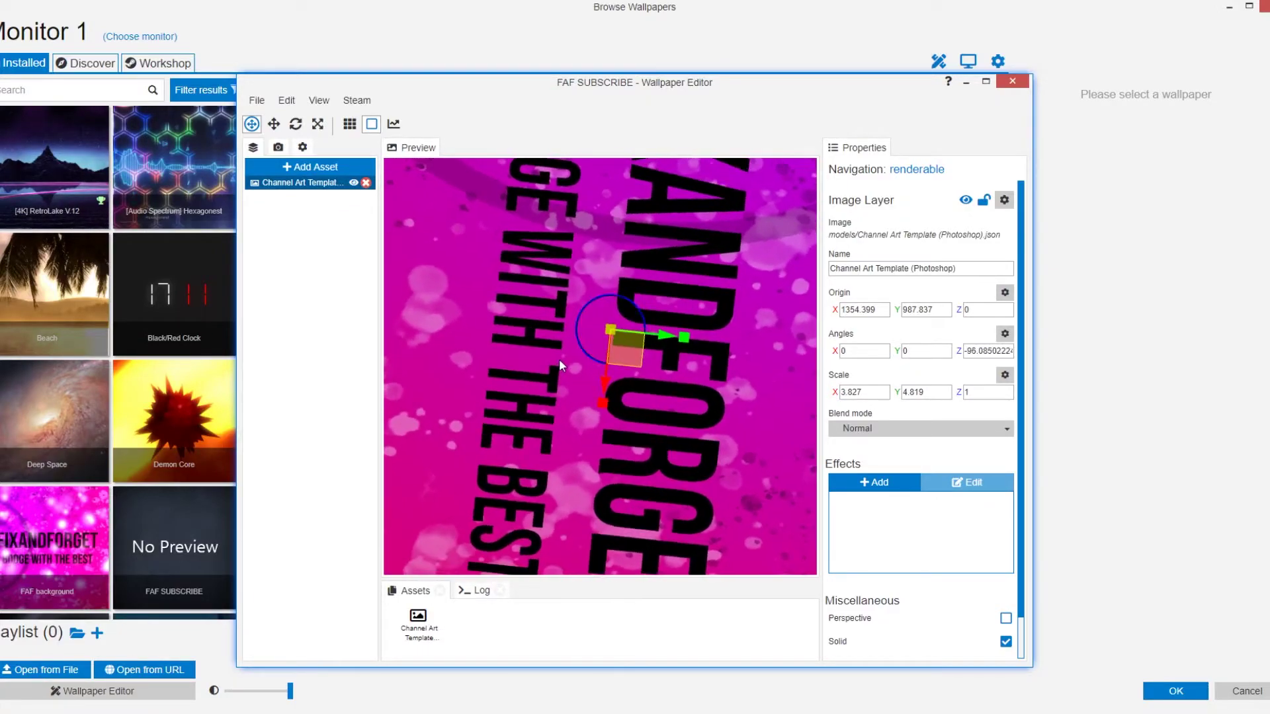
pyautogui.click(288, 100)
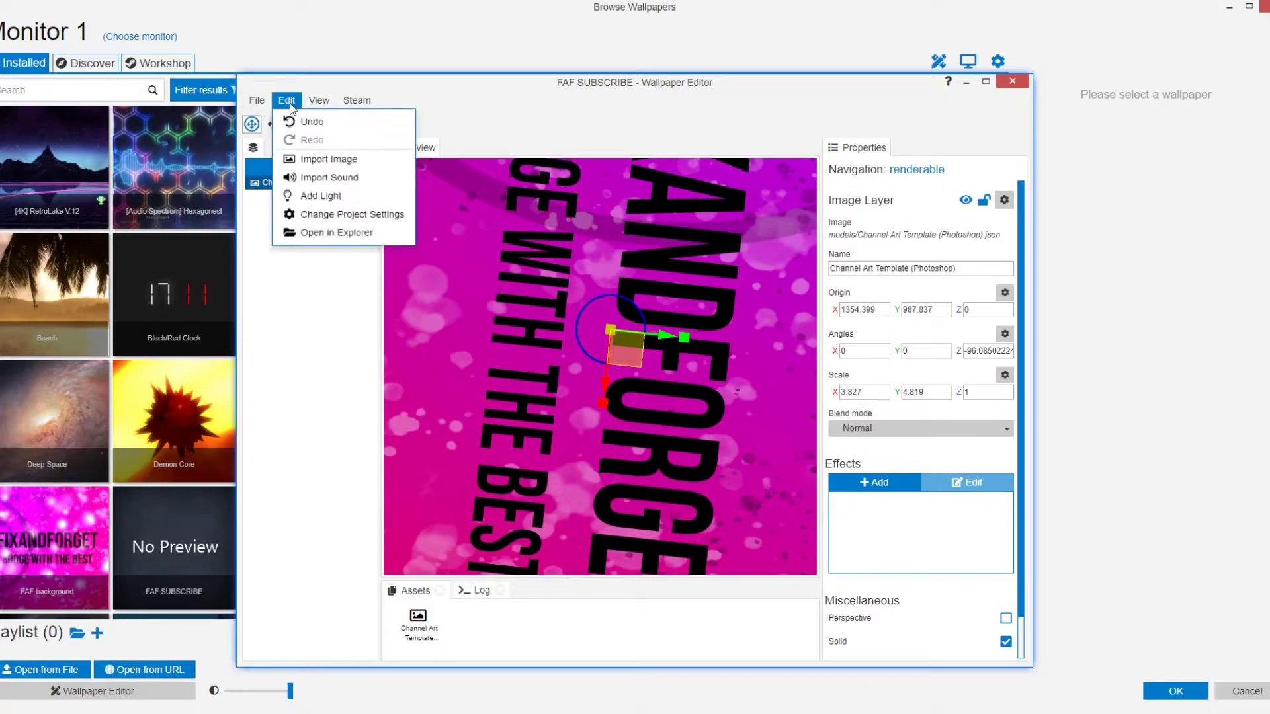
pyautogui.click(290, 117)
pyautogui.click(286, 100)
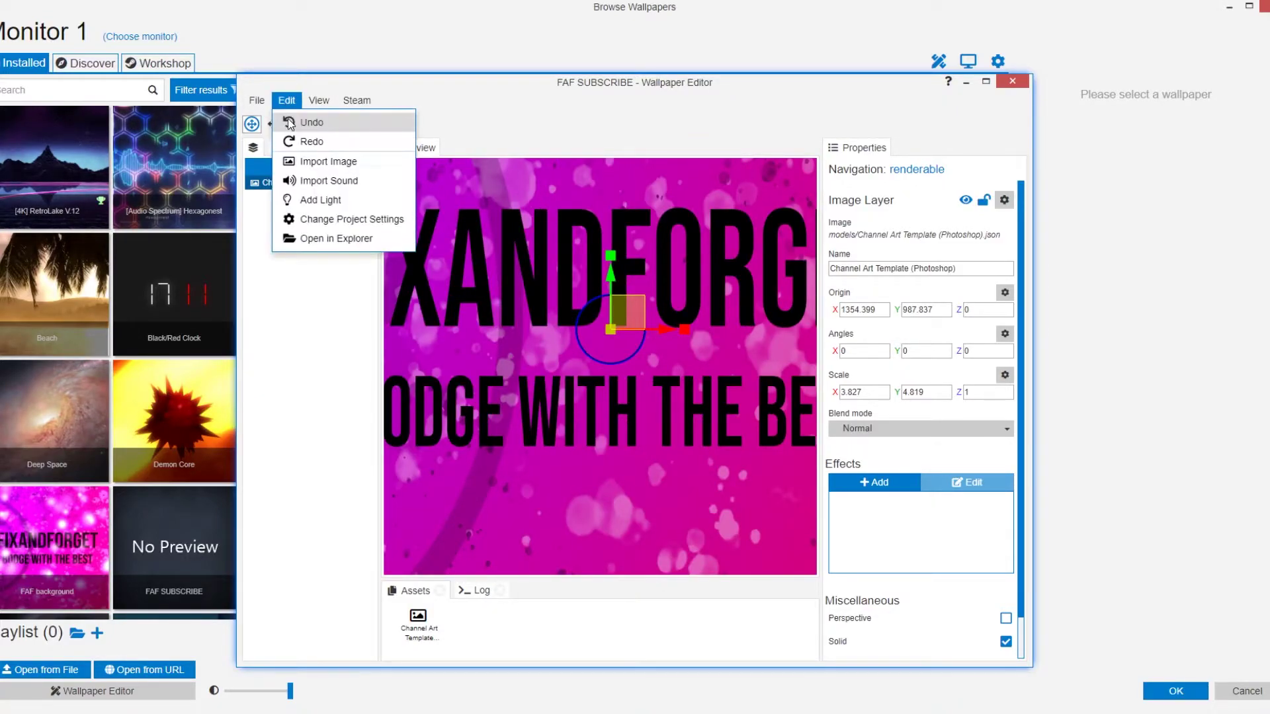
pyautogui.click(289, 122)
pyautogui.click(286, 100)
pyautogui.click(289, 123)
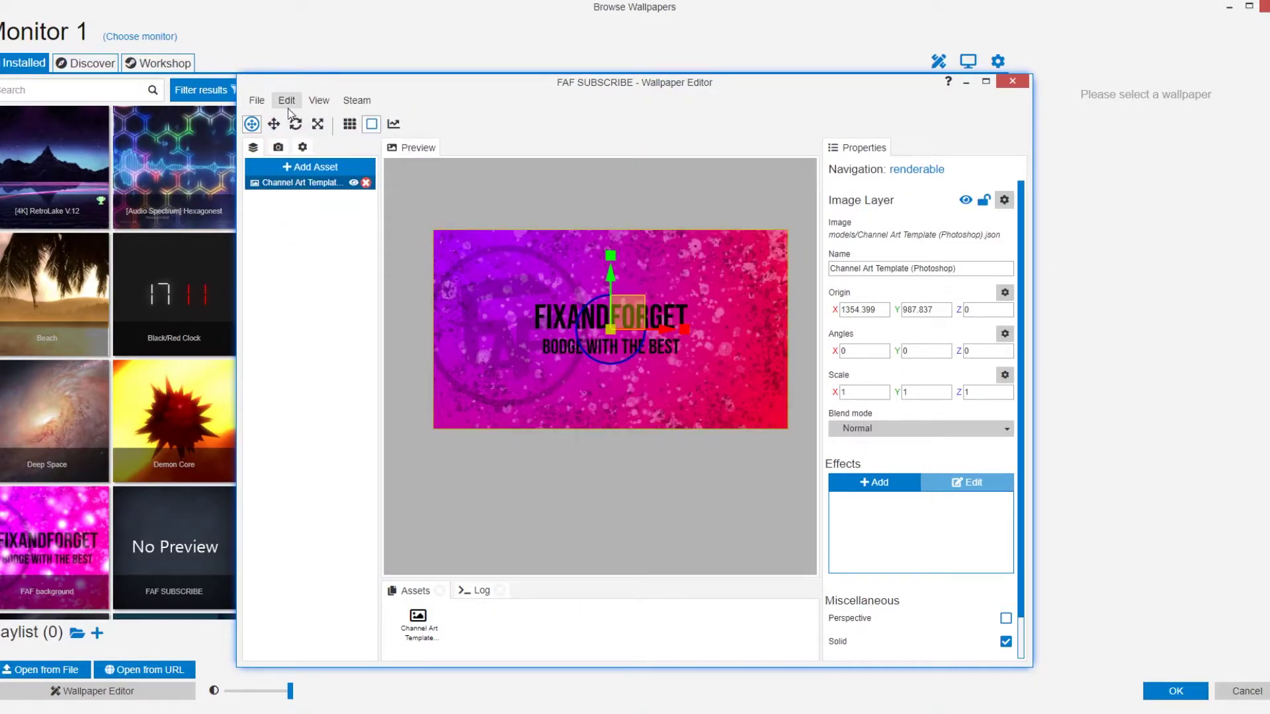
# Add the Stars preset's Star field variant as a particle layer over the banner
pyautogui.click(324, 166)
pyautogui.press('Escape')
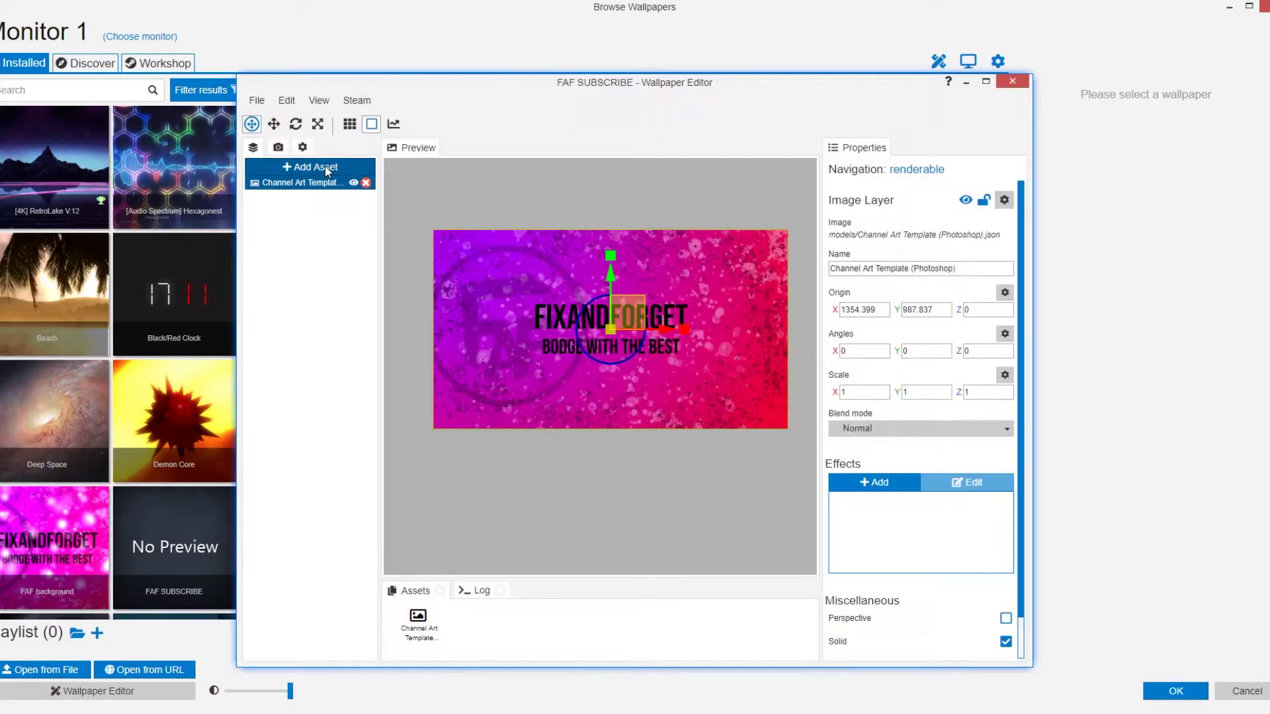
pyautogui.click(325, 169)
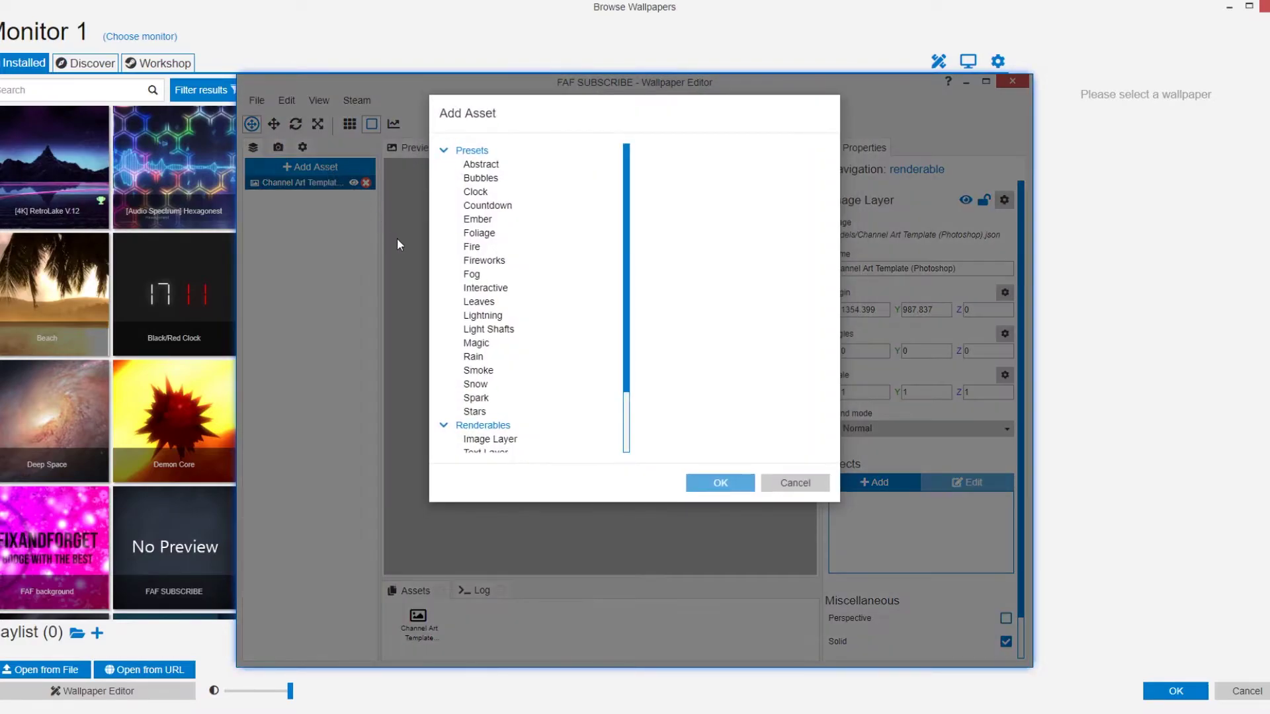
pyautogui.click(488, 411)
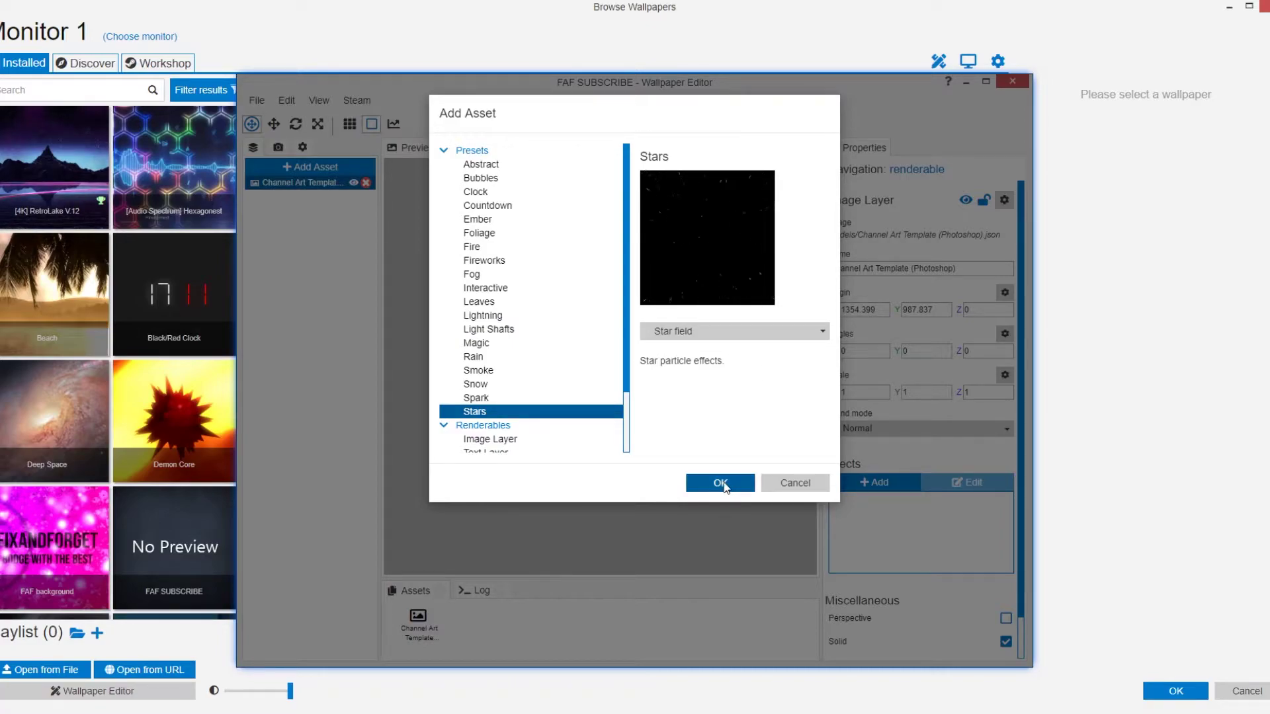
pyautogui.click(730, 332)
pyautogui.click(705, 366)
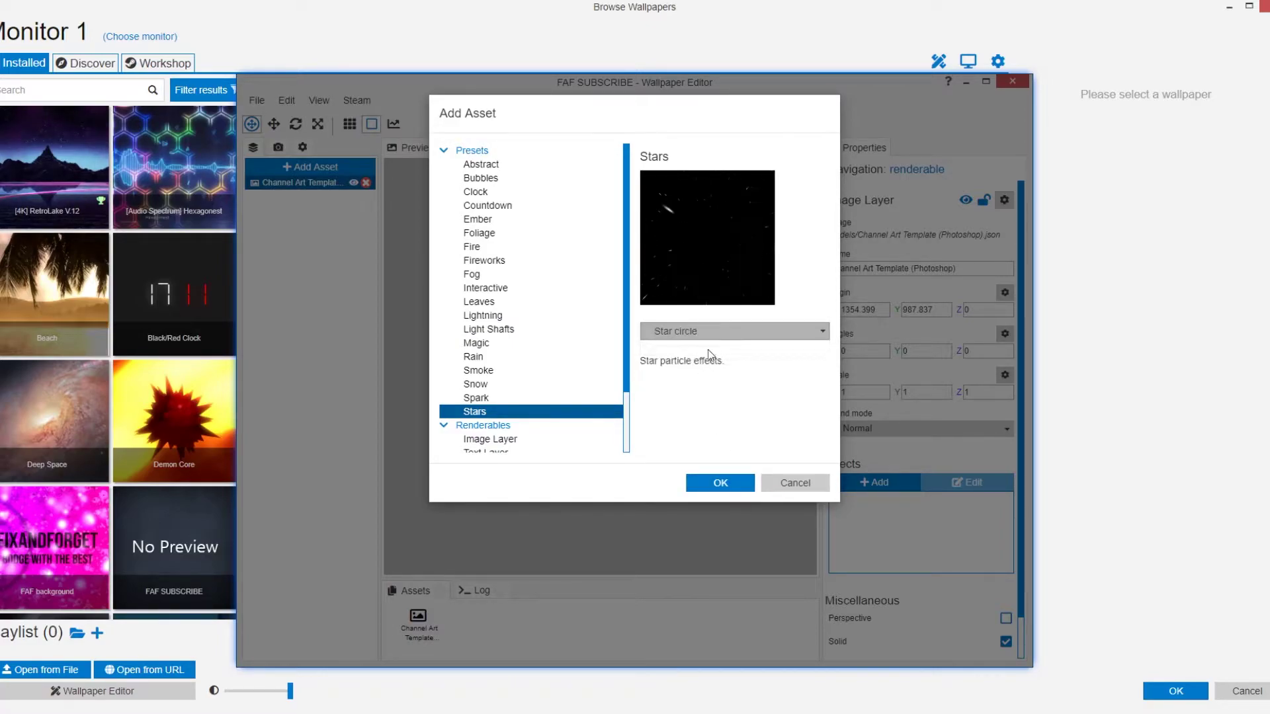
pyautogui.click(715, 330)
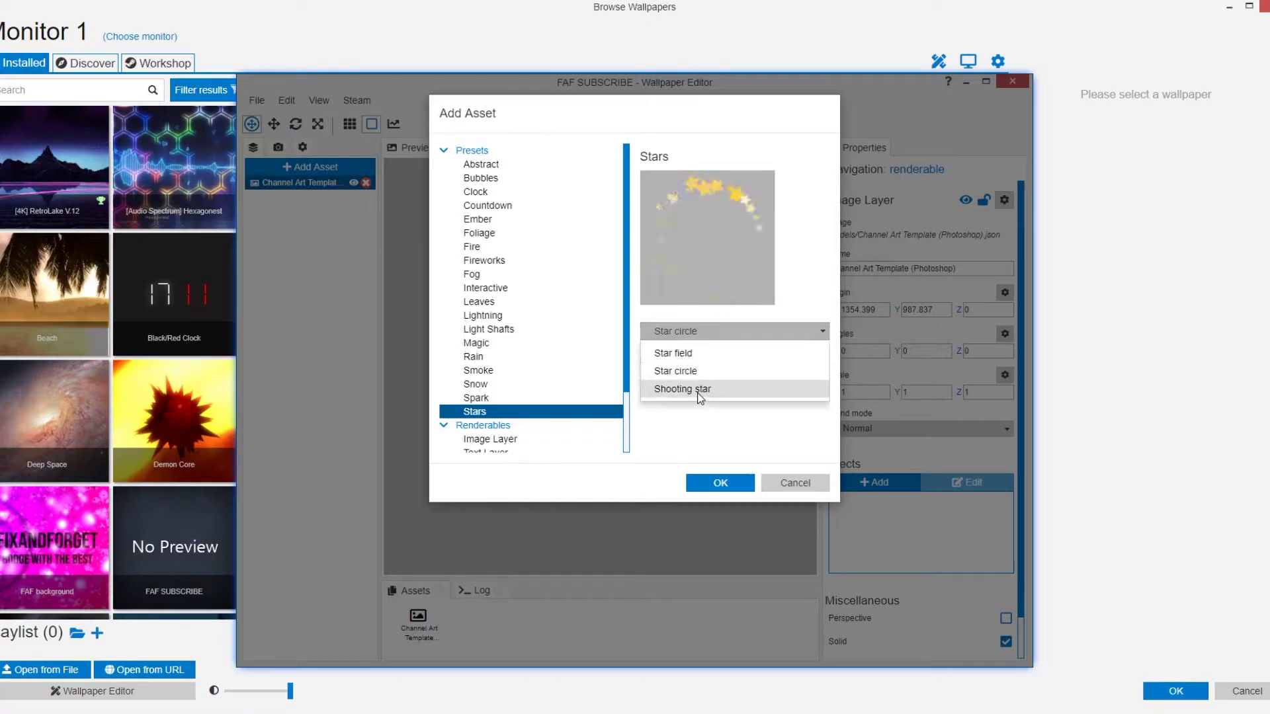
pyautogui.click(699, 391)
pyautogui.click(709, 333)
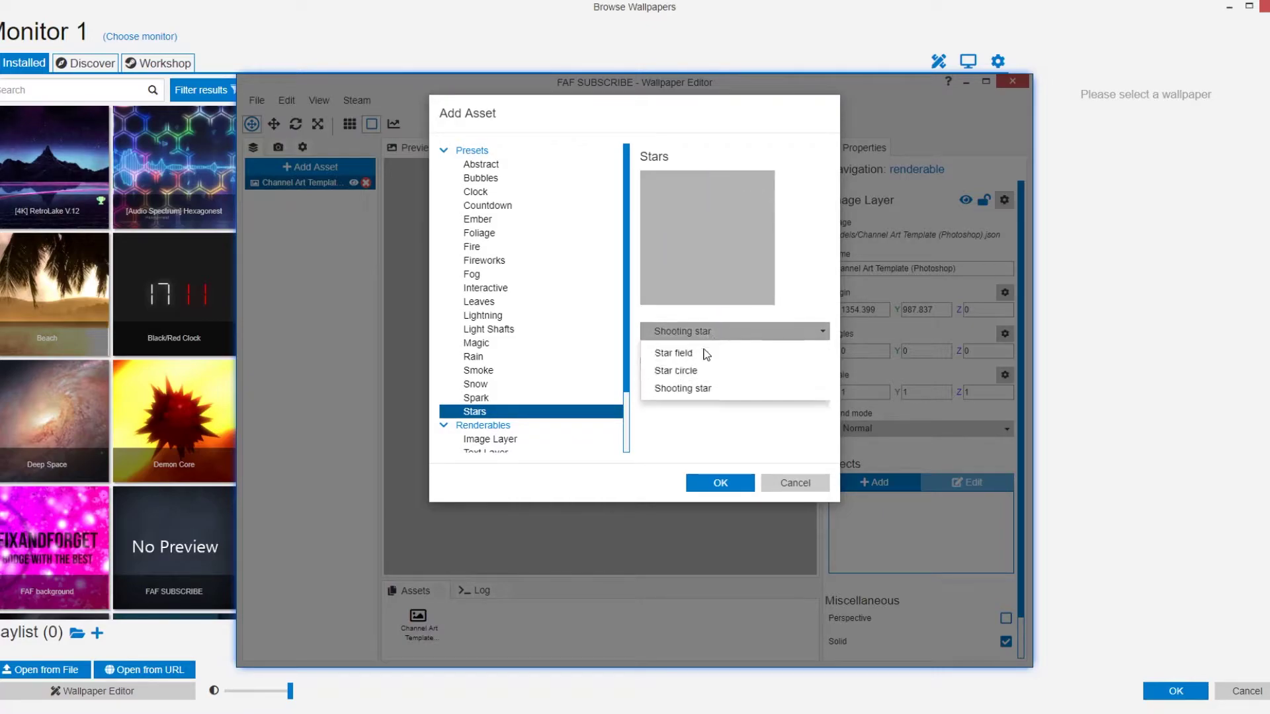
pyautogui.click(668, 350)
pyautogui.click(720, 484)
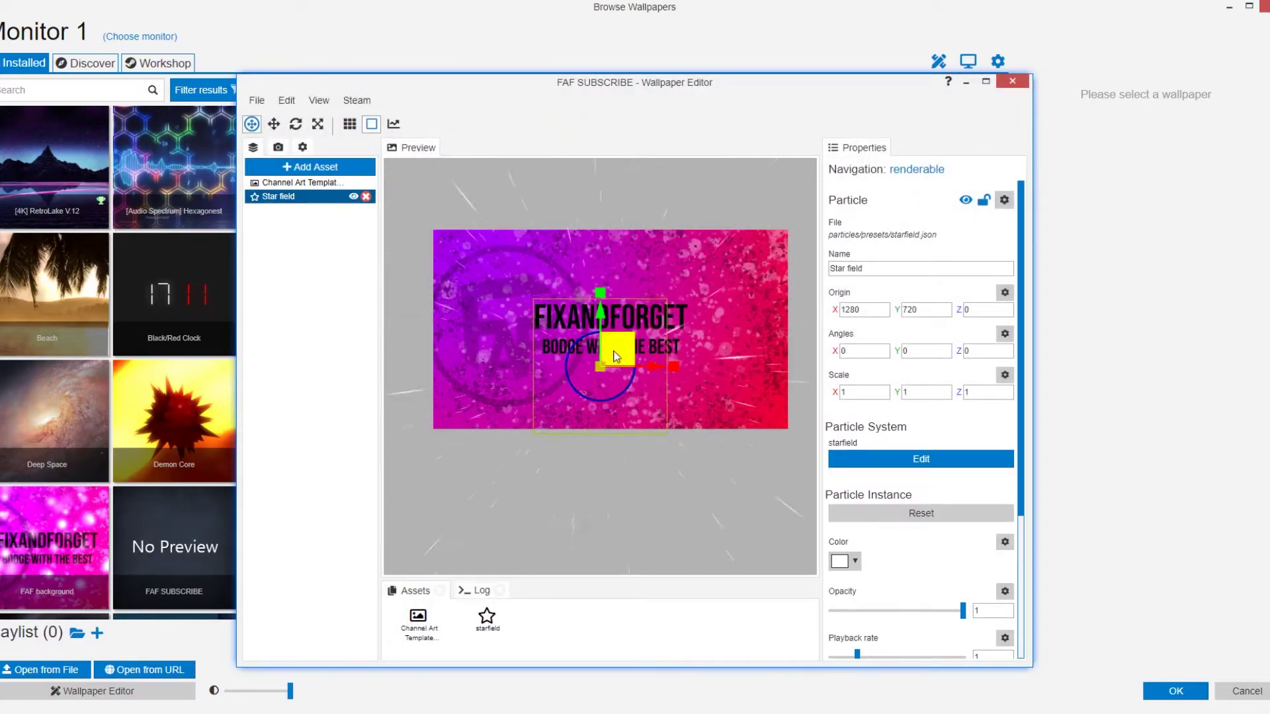
# Move the star field's origin up and to the right and save the project
pyautogui.moveTo(608, 354); pyautogui.dragTo(632, 312)
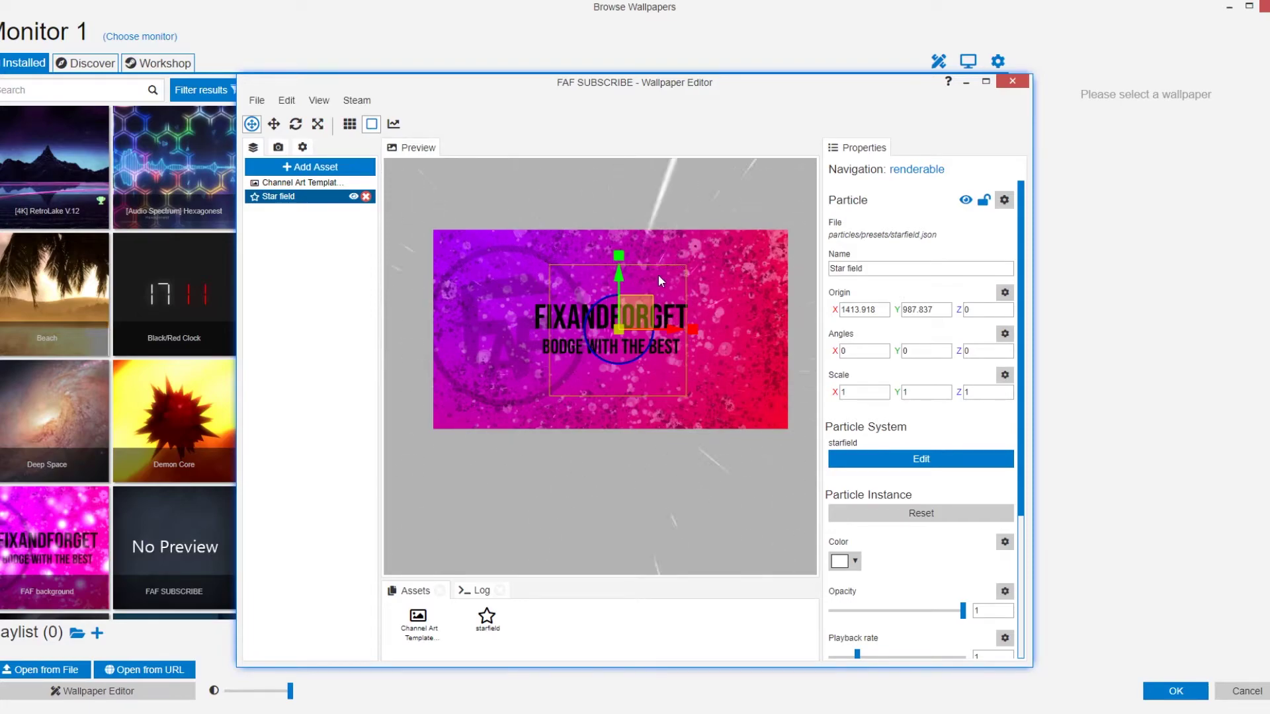
pyautogui.scroll(-3, 904, 445)
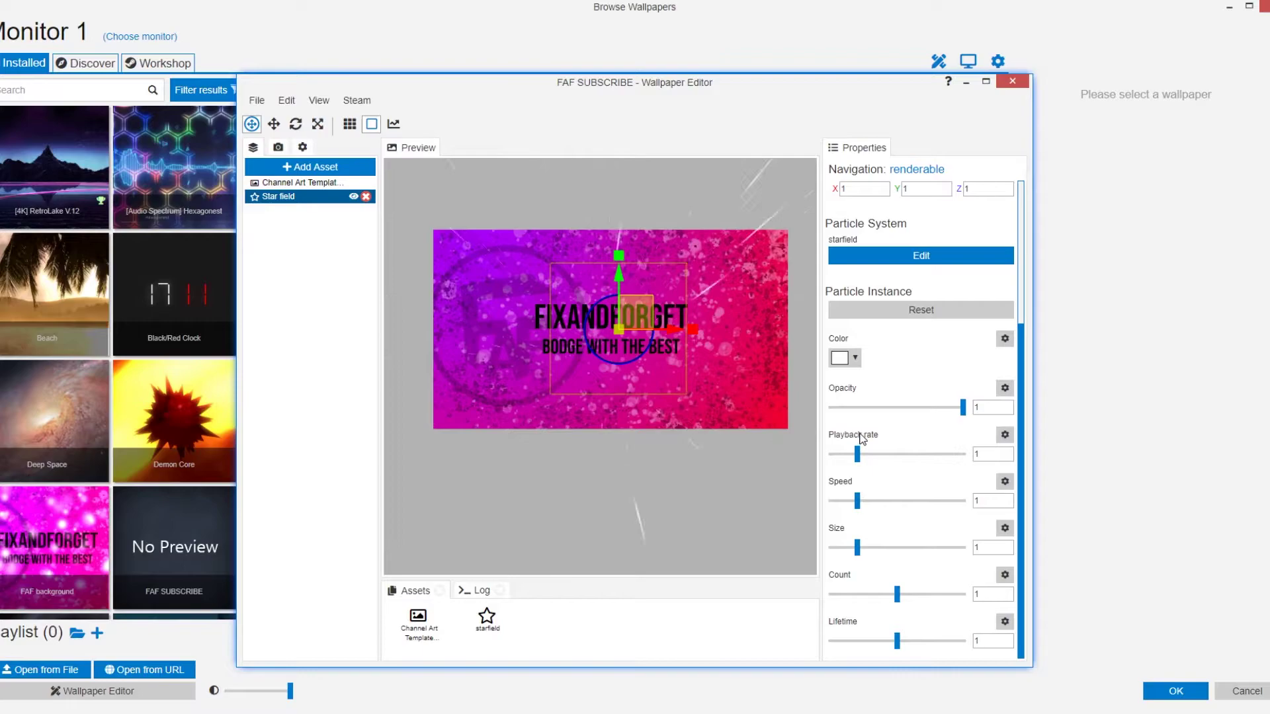
pyautogui.hotkey('ctrl', 's')
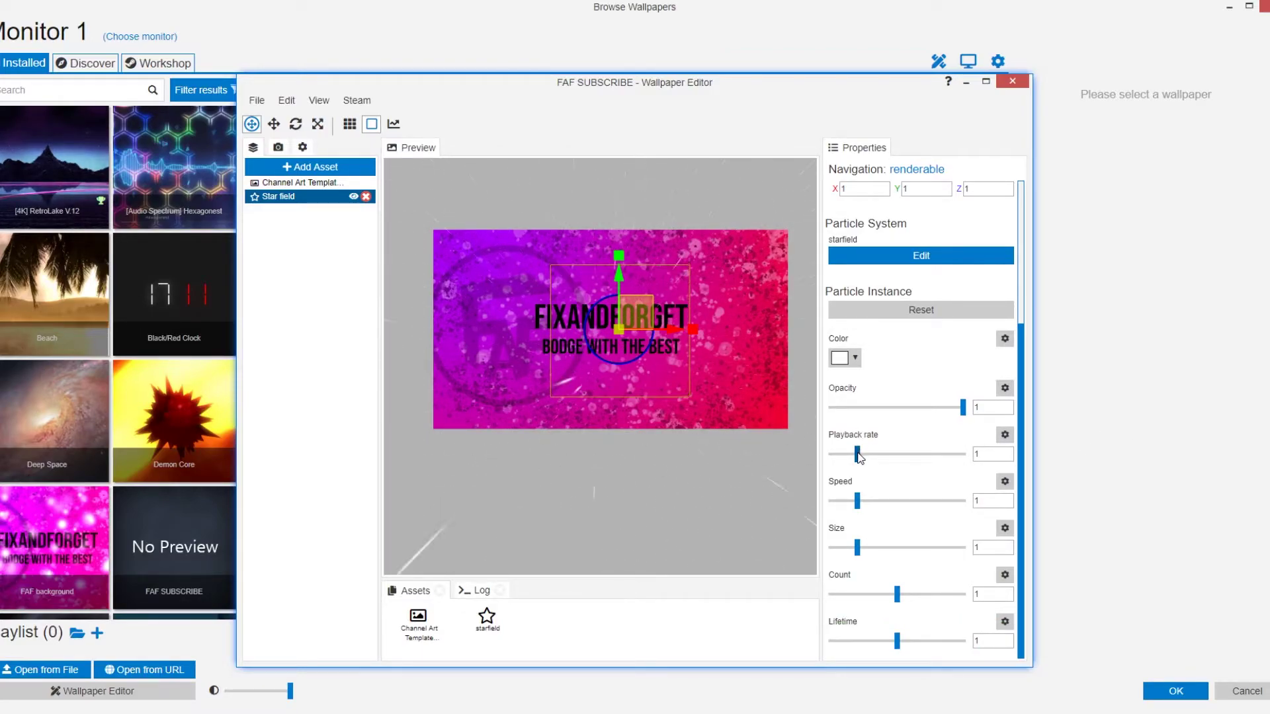
# Set Star field playback rate 0.43, opacity 0.71, count 1.63, size 0.76, scale 0.752, then save
pyautogui.moveTo(858, 455); pyautogui.dragTo(844, 461)
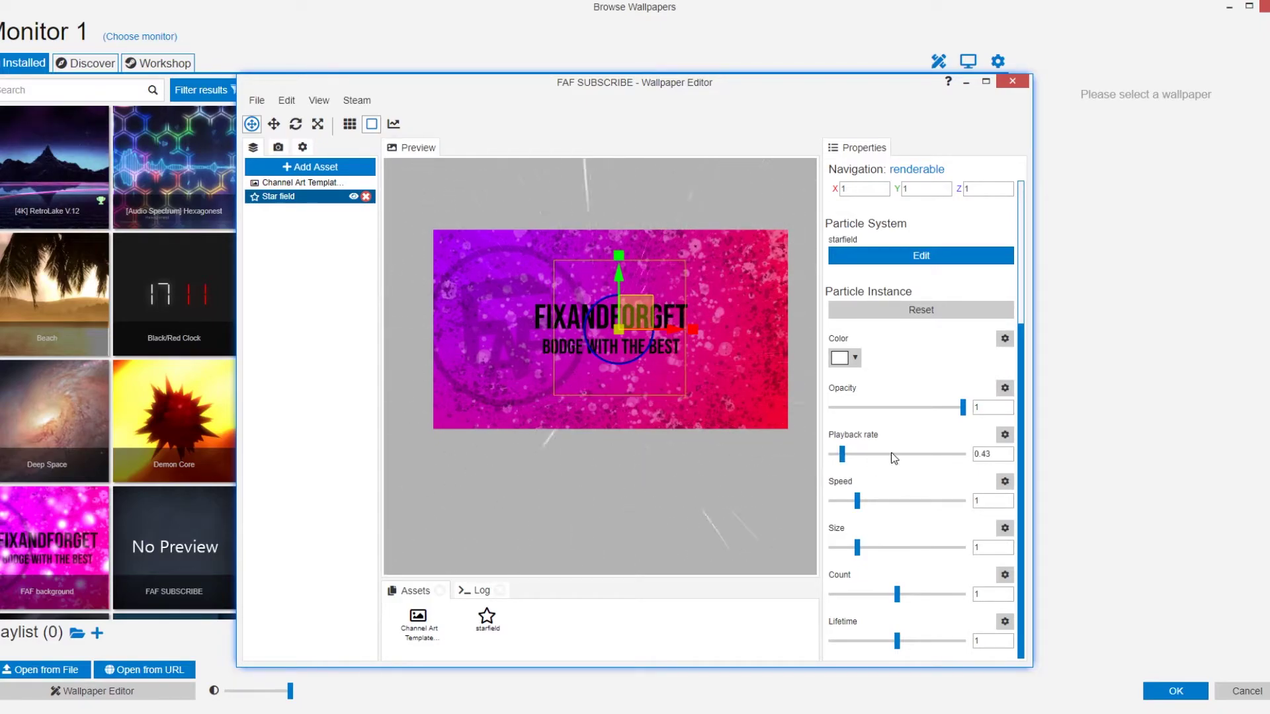
pyautogui.moveTo(950, 411); pyautogui.dragTo(926, 420)
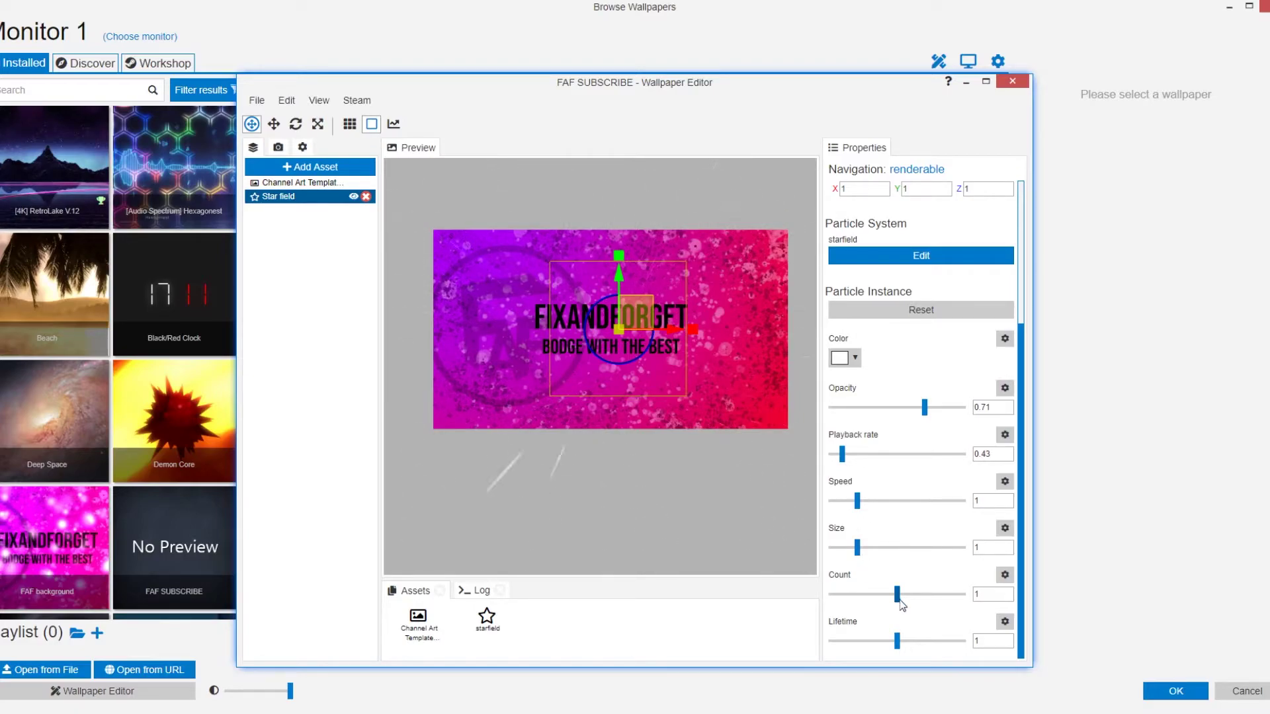
pyautogui.moveTo(897, 594); pyautogui.dragTo(941, 595)
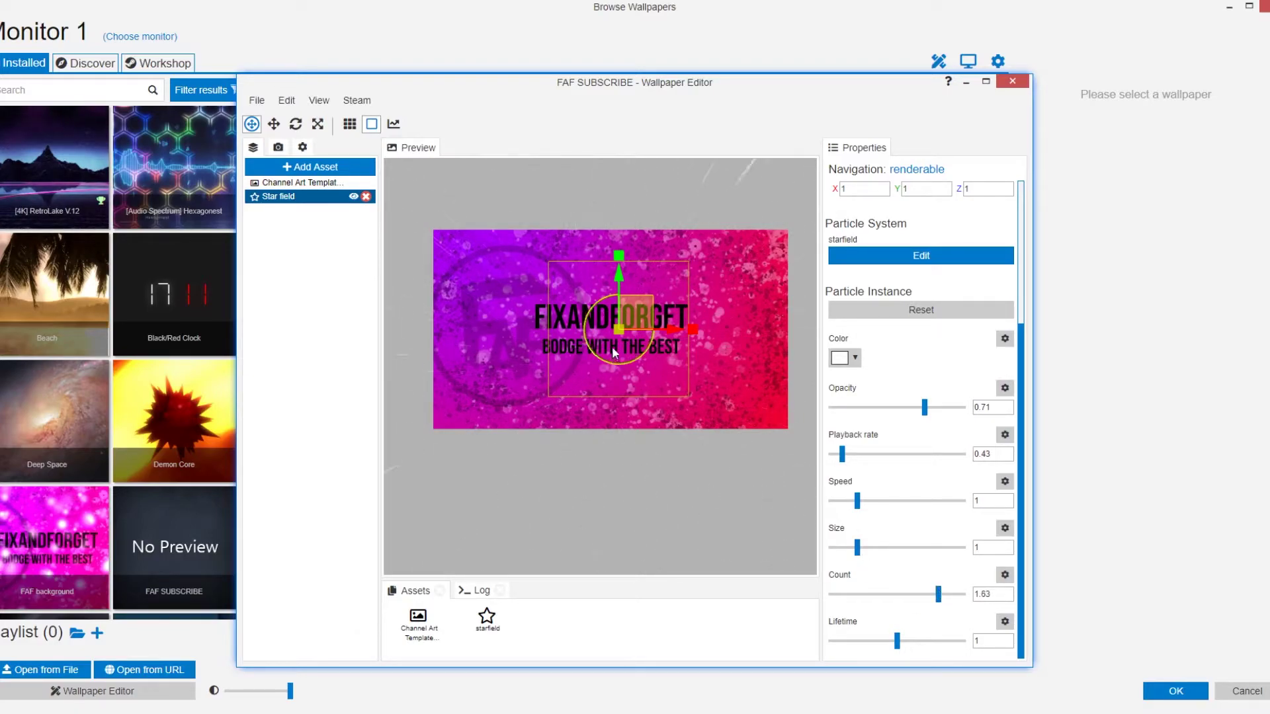
pyautogui.moveTo(686, 310); pyautogui.dragTo(677, 337)
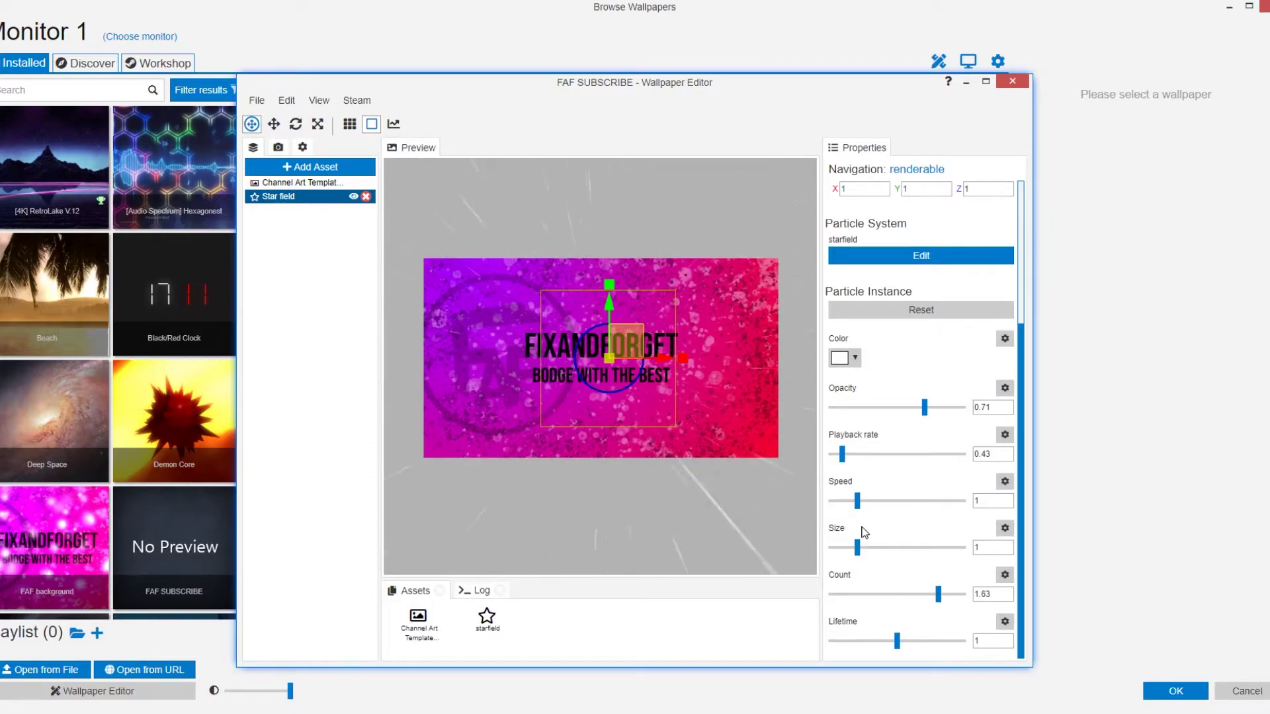
pyautogui.moveTo(857, 548); pyautogui.dragTo(853, 547)
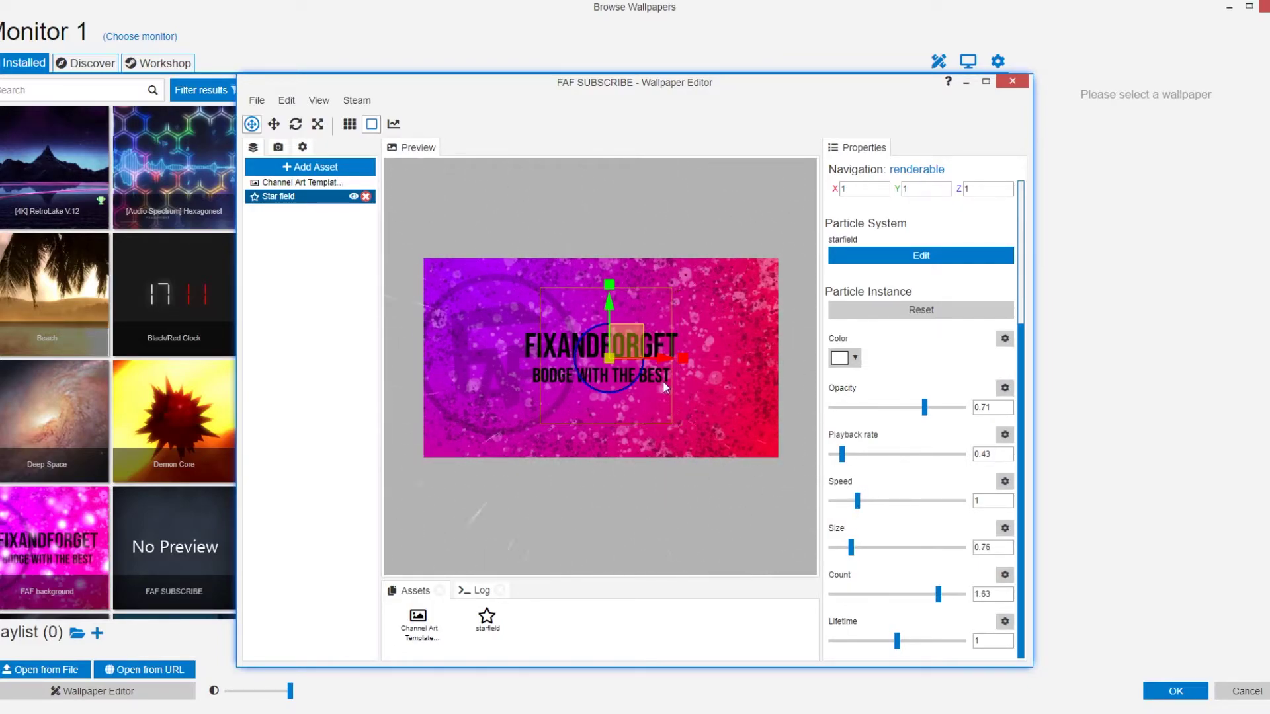
pyautogui.moveTo(682, 358); pyautogui.dragTo(672, 352)
pyautogui.moveTo(609, 292); pyautogui.dragTo(584, 319)
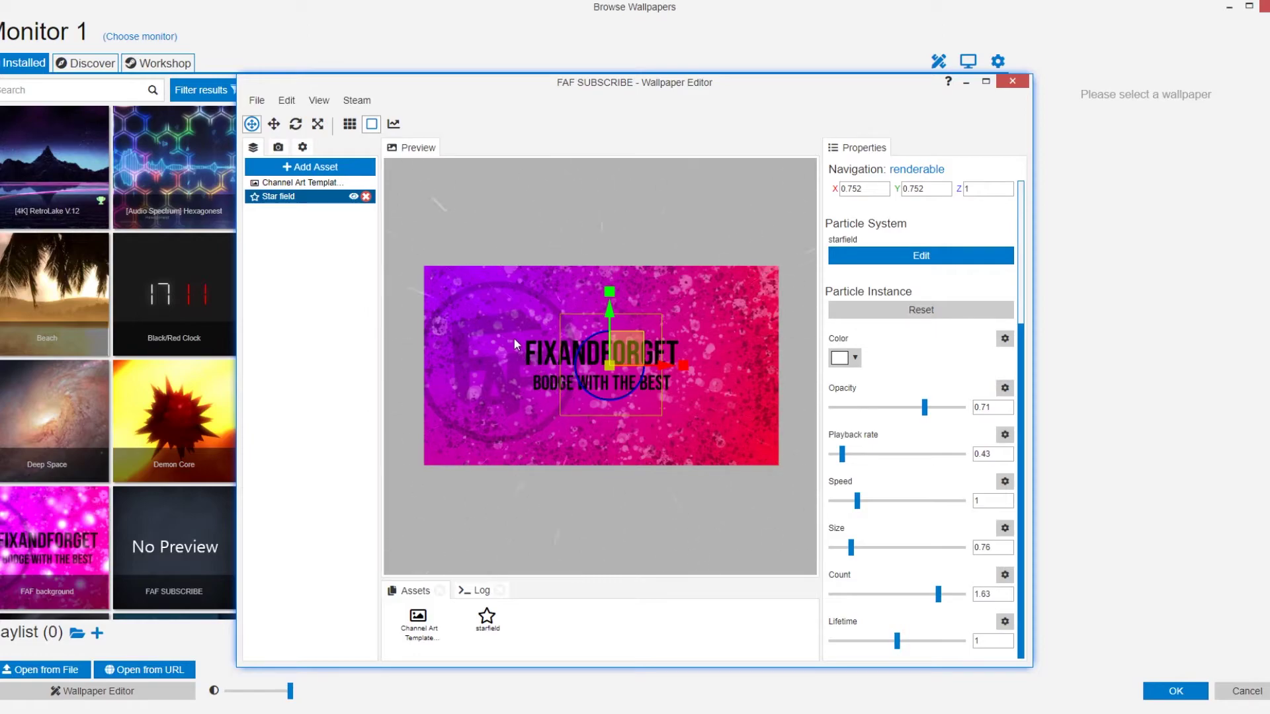
pyautogui.hotkey('ctrl', 's')
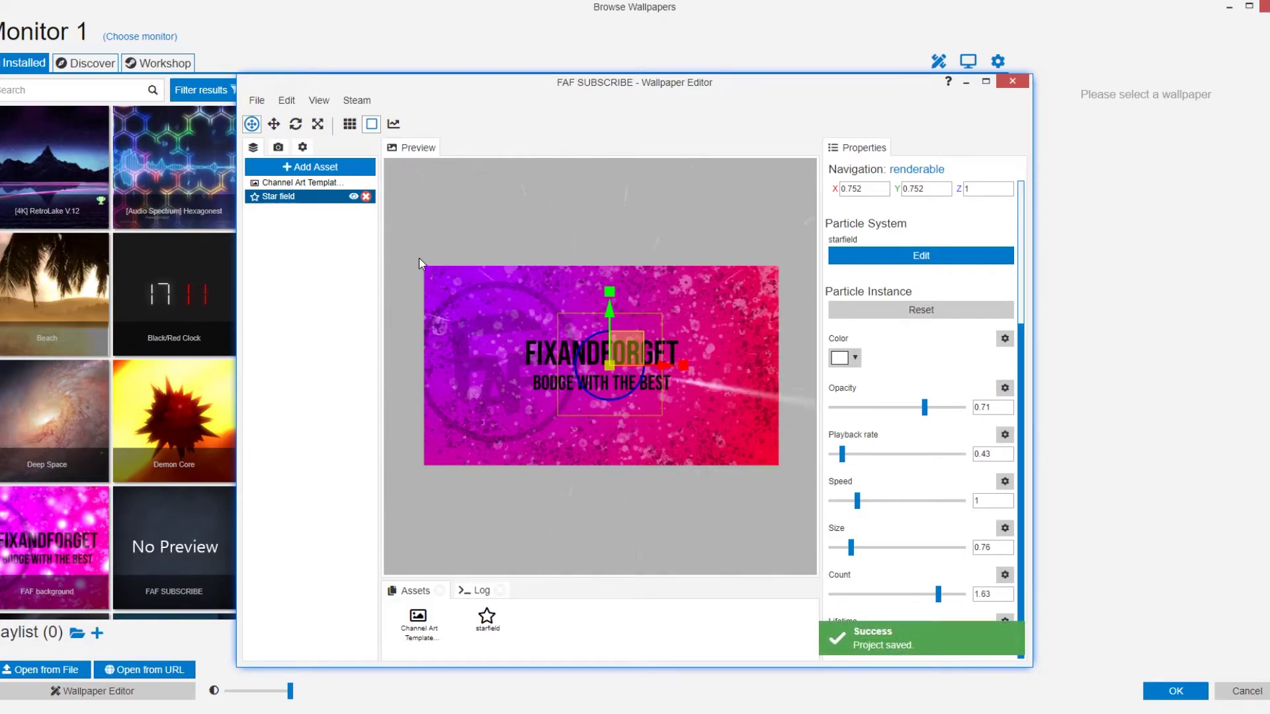
# Add a new Particle System asset using the Follow cursor preset
pyautogui.click(313, 168)
pyautogui.scroll(-3, 474, 337)
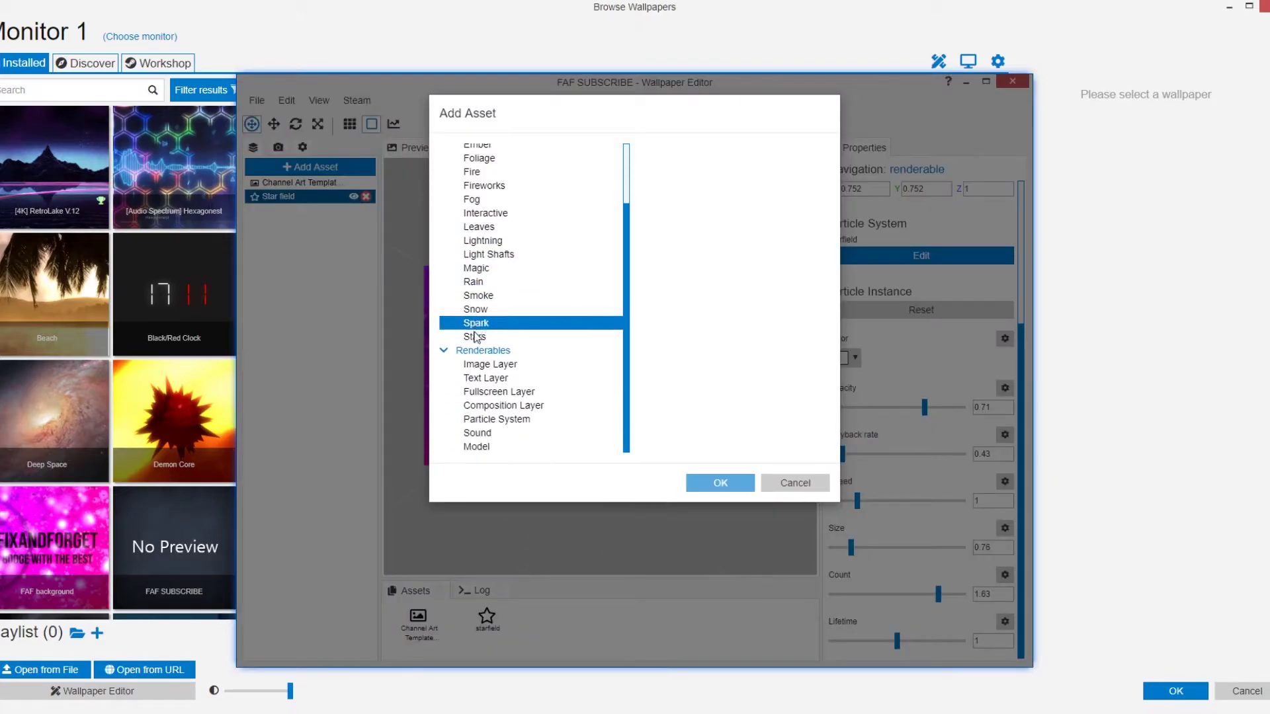
pyautogui.click(487, 419)
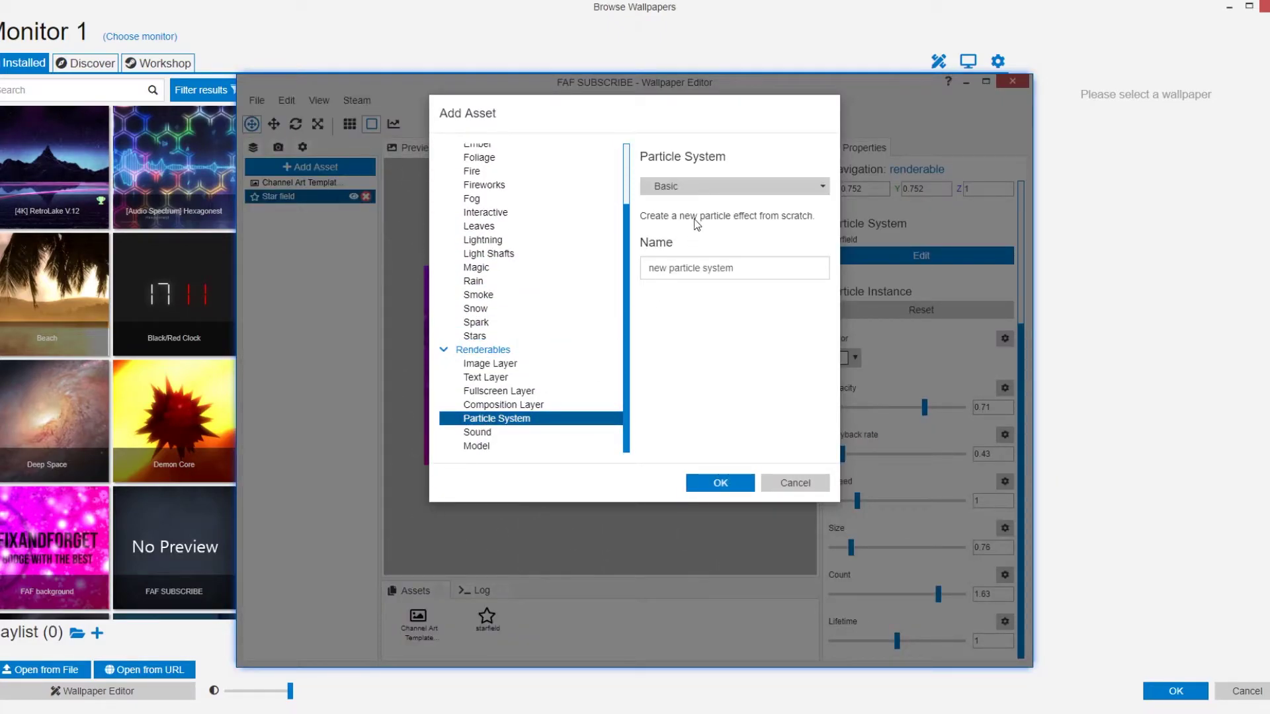
pyautogui.click(704, 190)
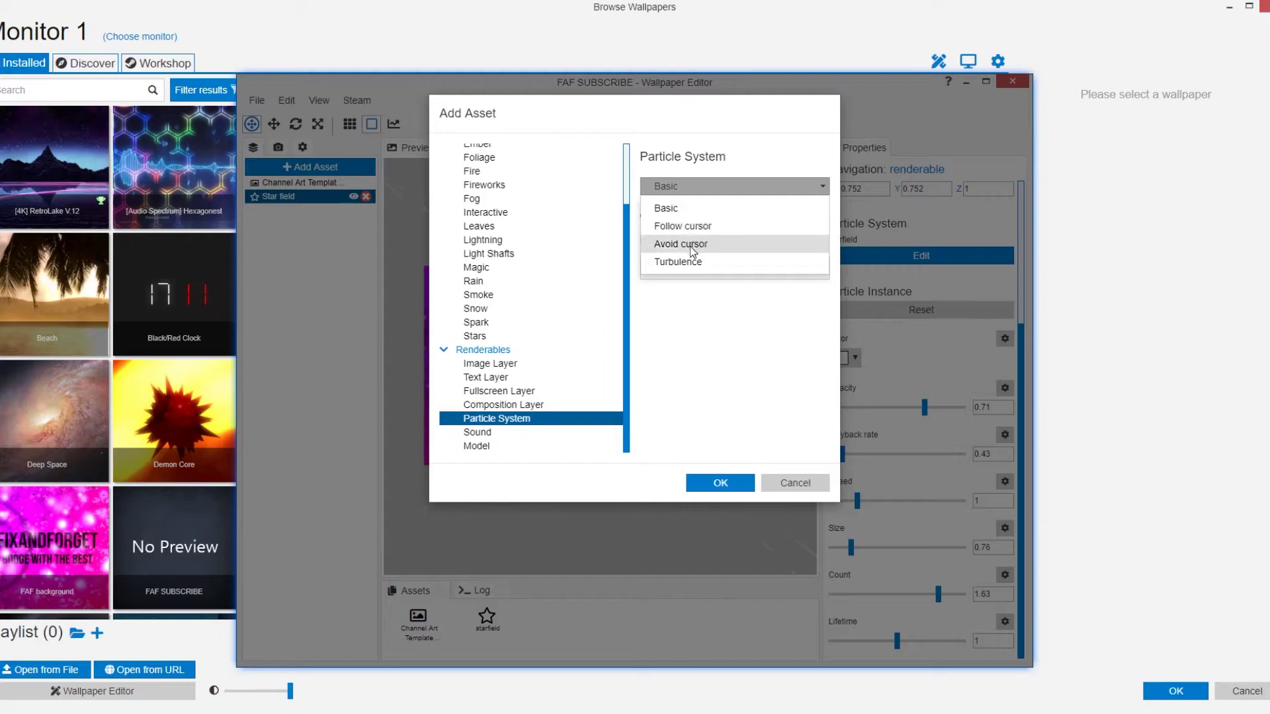
pyautogui.click(694, 228)
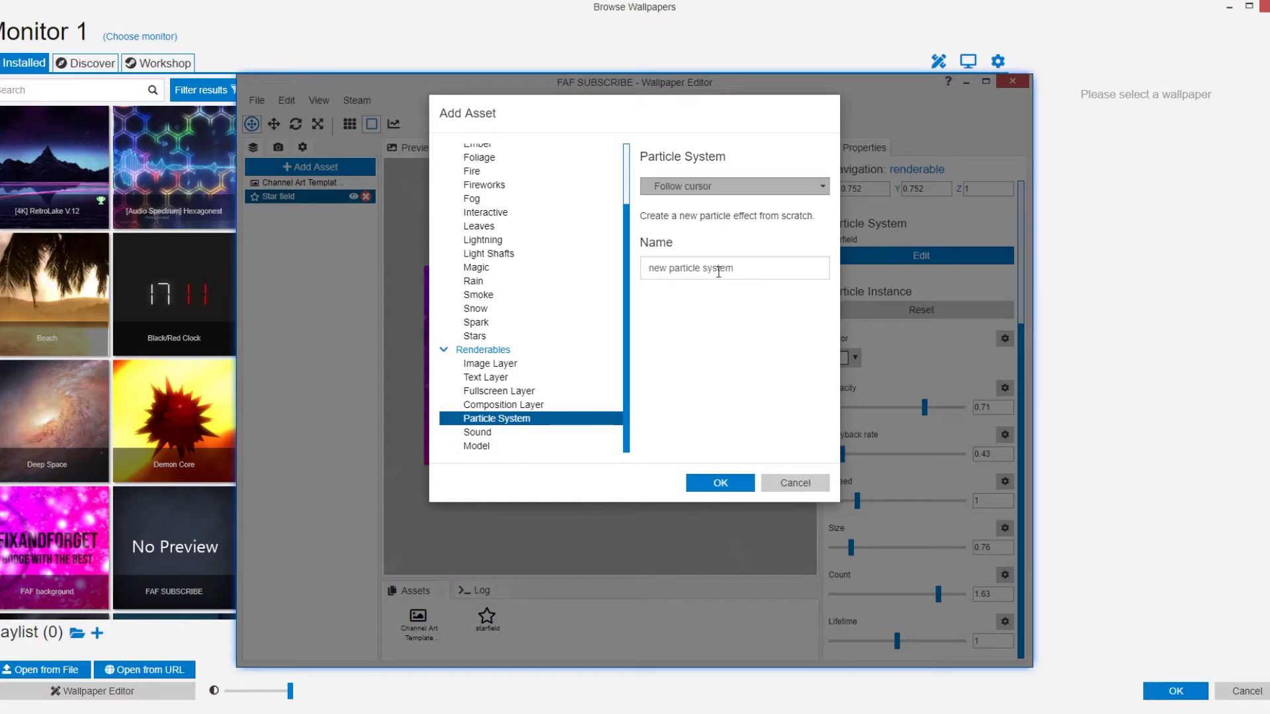
pyautogui.click(702, 480)
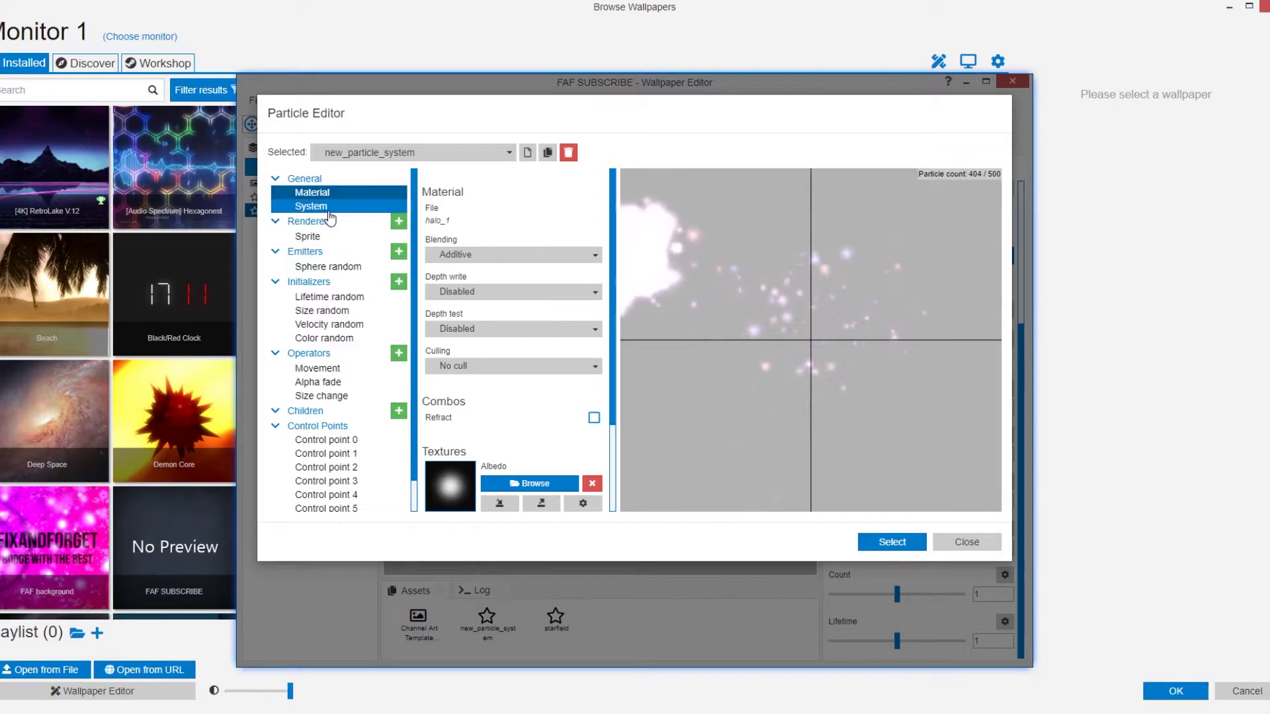
# Save, lower material overbright to 0.55, and clear the Size change start value for growth from 0 to 1
pyautogui.scroll(-3, 513, 264)
pyautogui.hotkey('ctrl', 's')
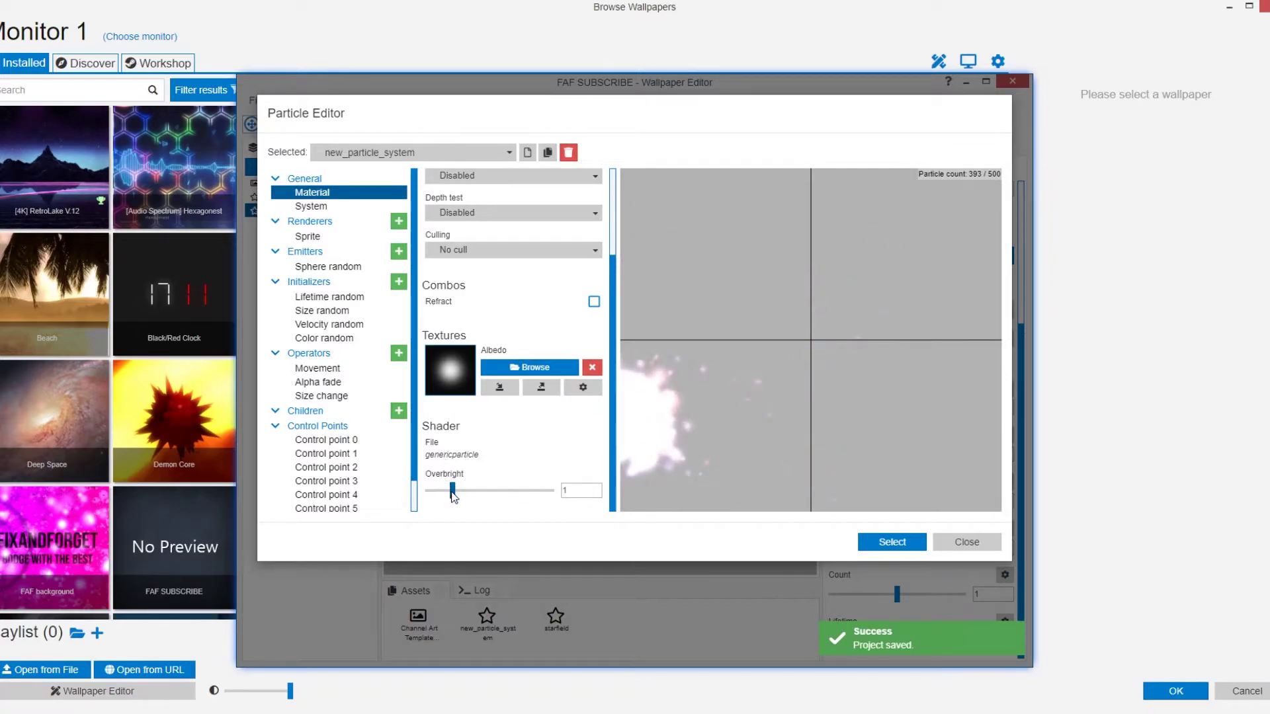
pyautogui.moveTo(447, 495); pyautogui.dragTo(445, 496)
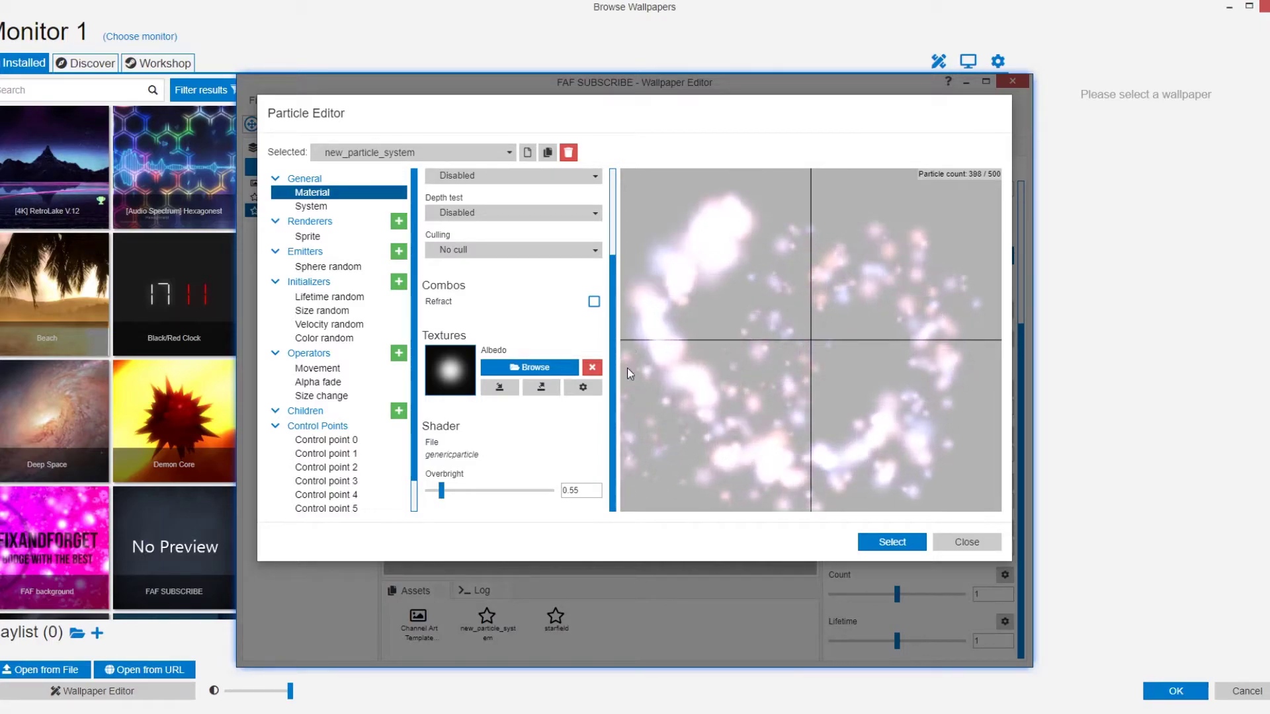
pyautogui.click(341, 397)
pyautogui.doubleClick(428, 223)
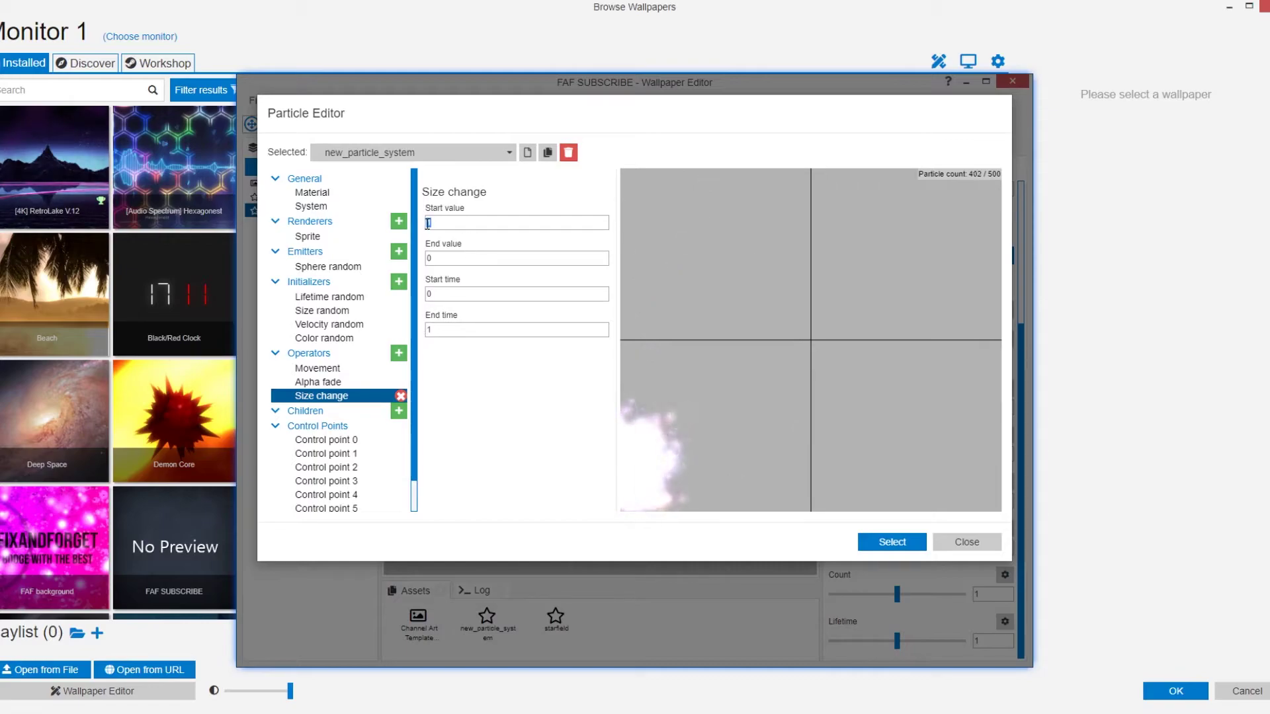
pyautogui.press('BackSpace')
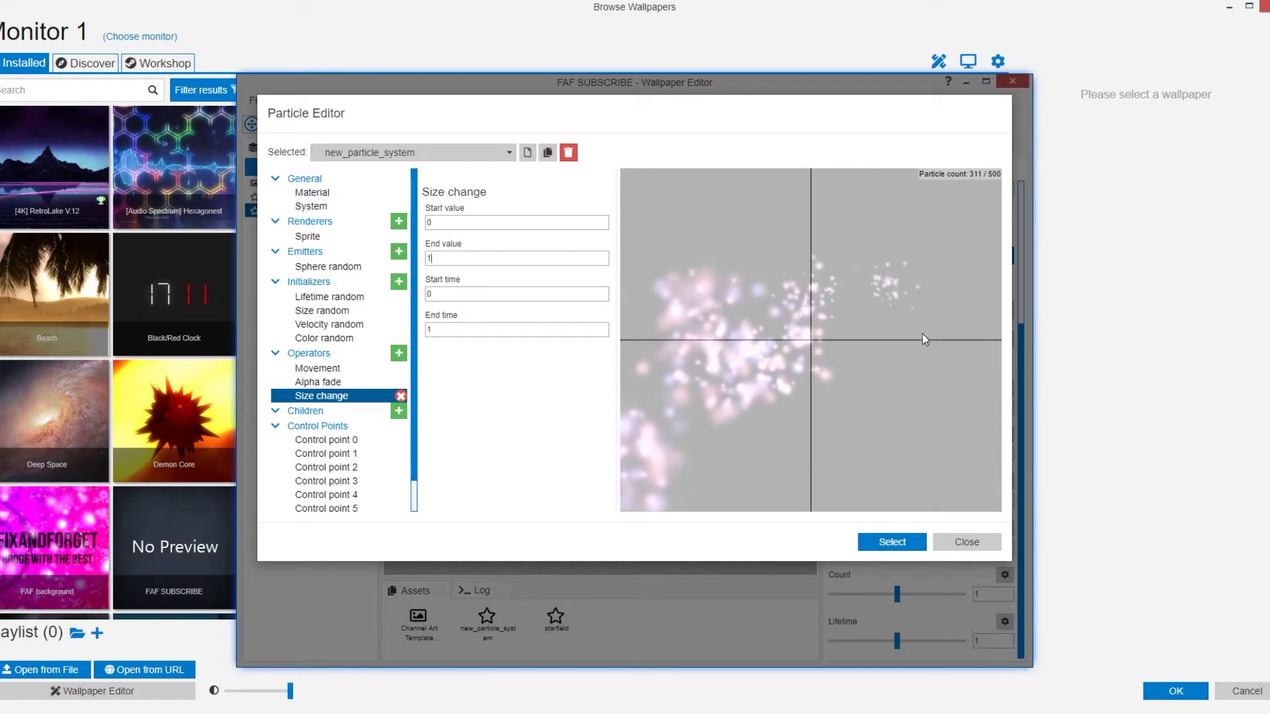
# Set Color random from red (#ff0000) minimum to purple maximum, then apply the particle system to the scene
pyautogui.click(324, 338)
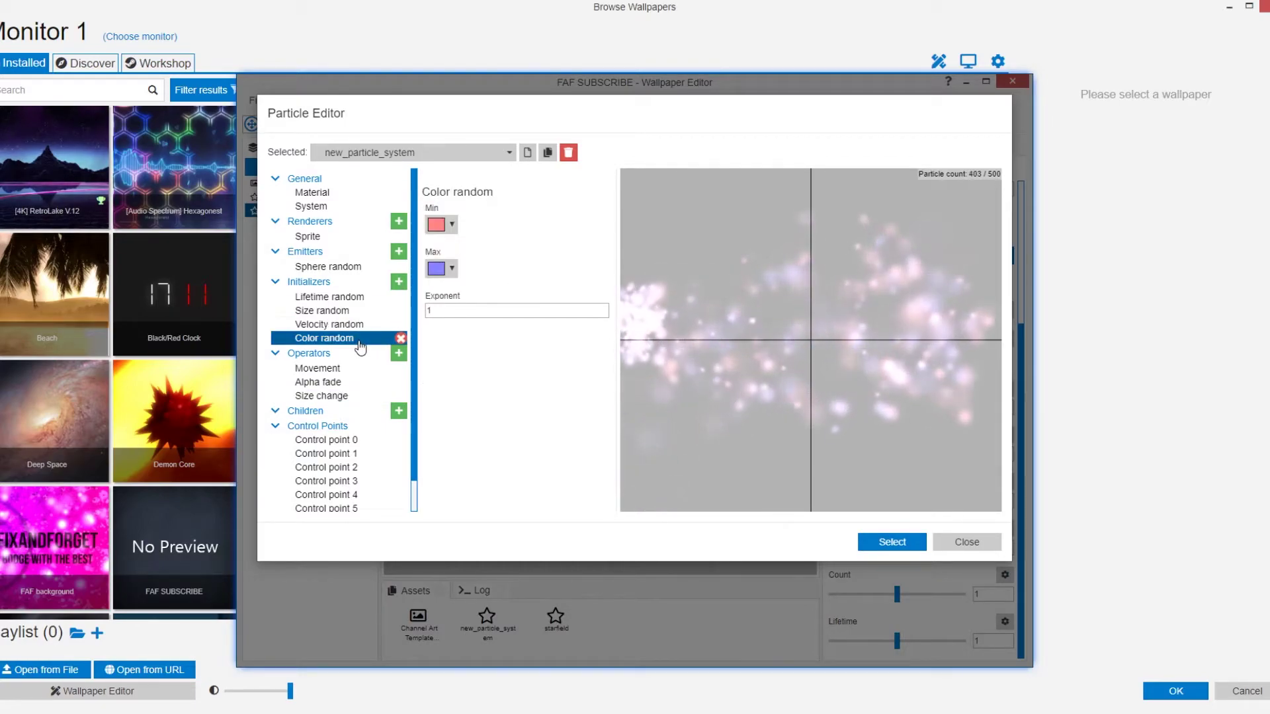
pyautogui.click(452, 269)
pyautogui.click(446, 355)
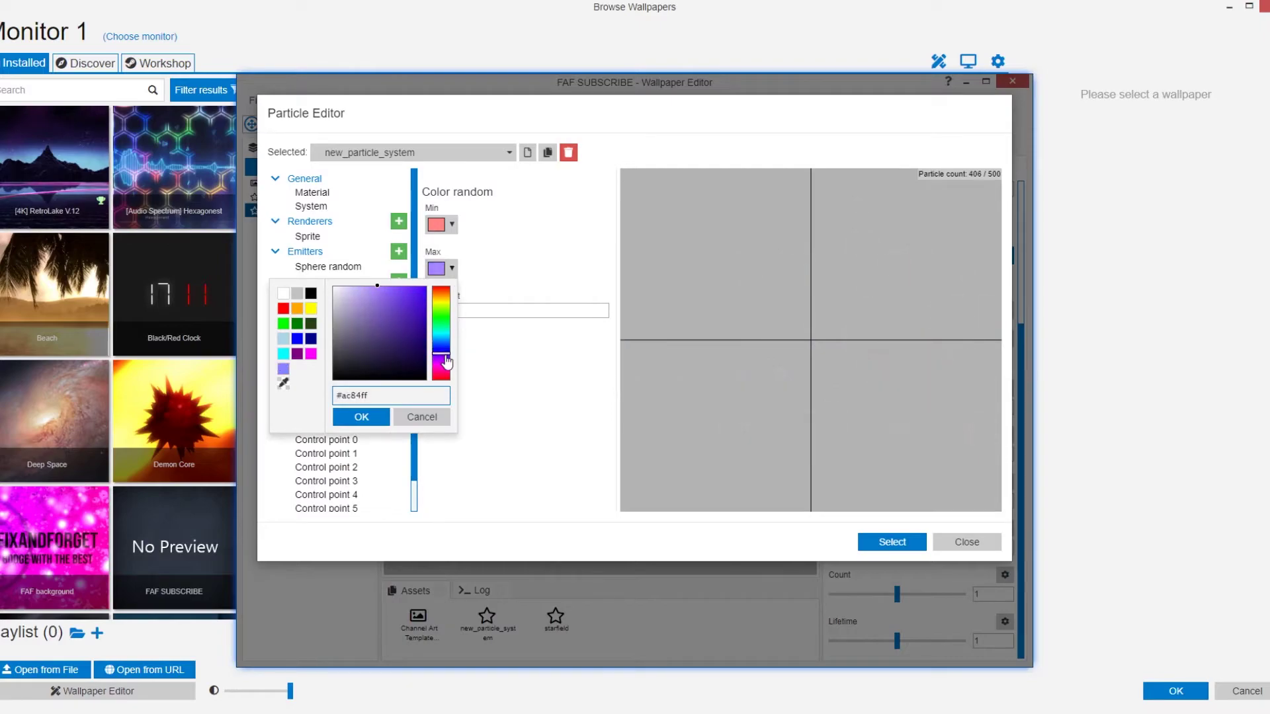
pyautogui.click(364, 417)
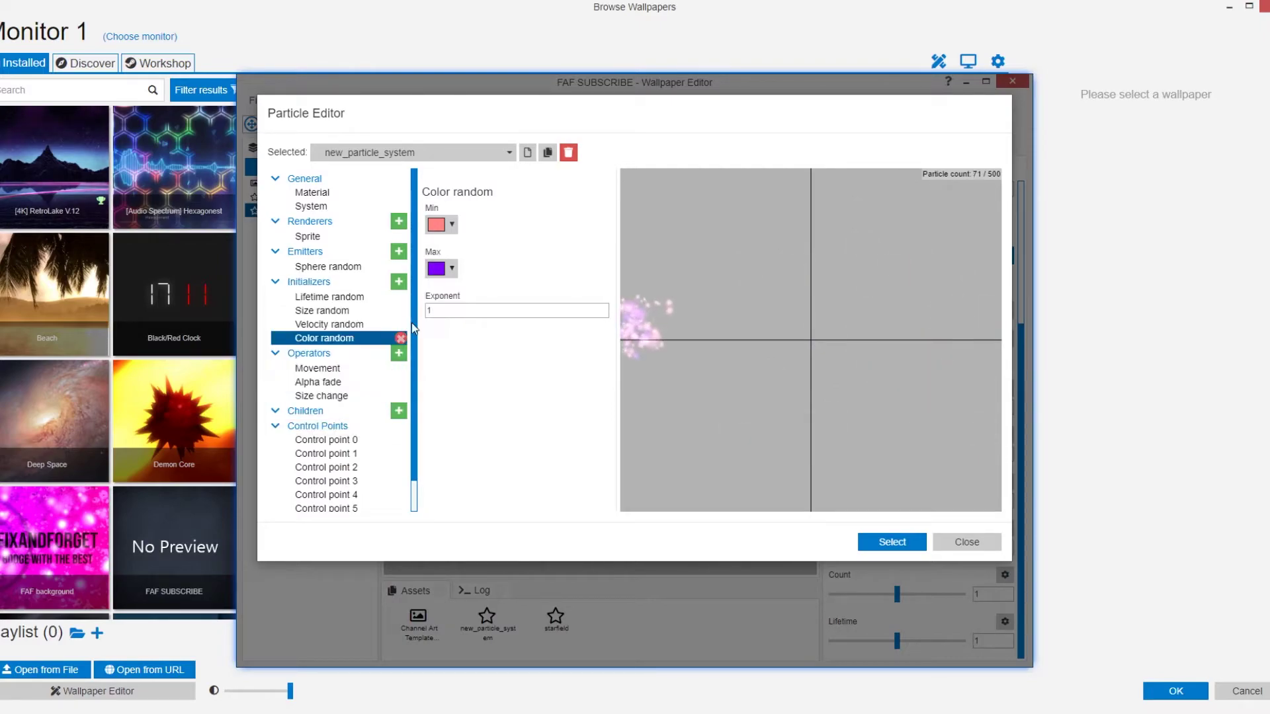
pyautogui.click(452, 224)
pyautogui.click(425, 243)
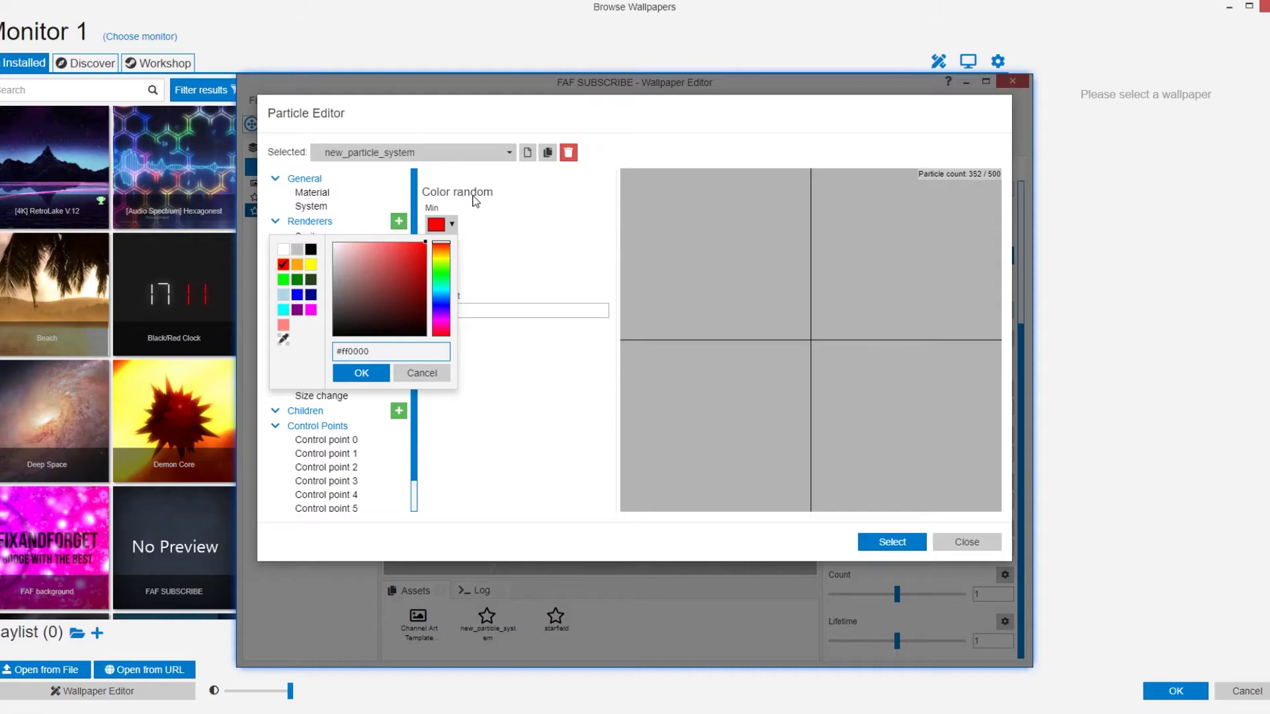
pyautogui.click(361, 373)
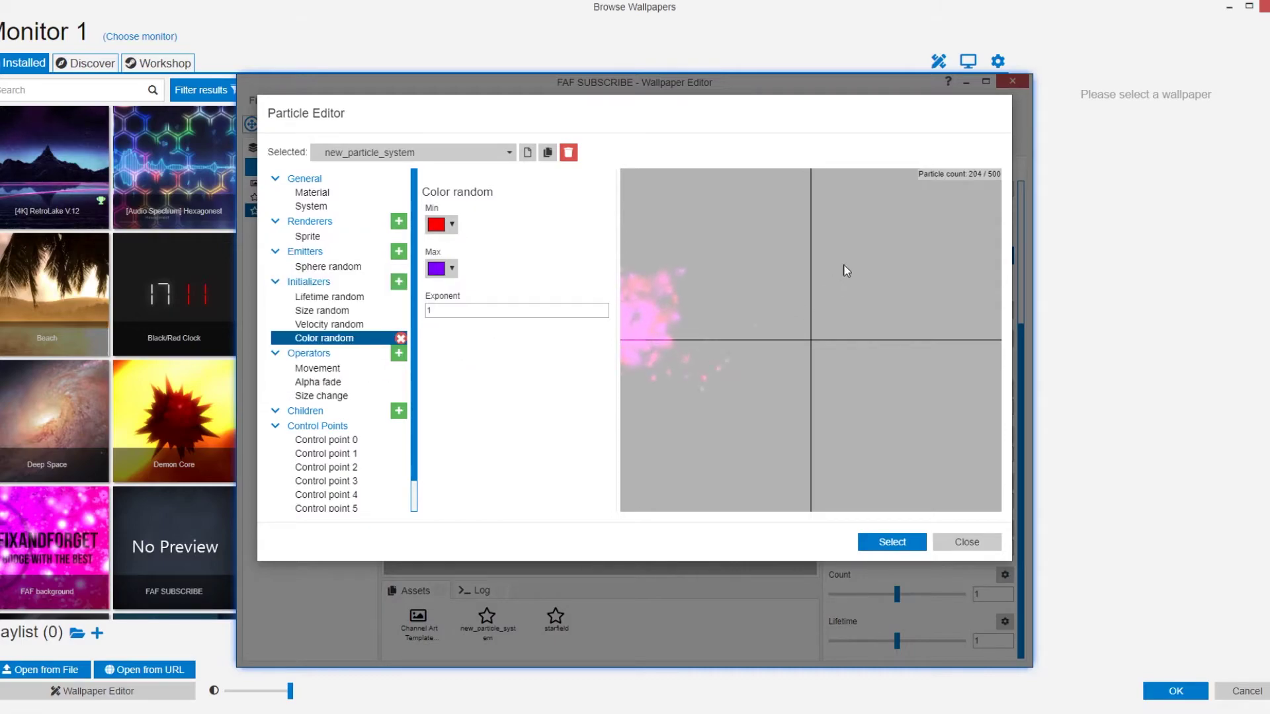
pyautogui.click(869, 544)
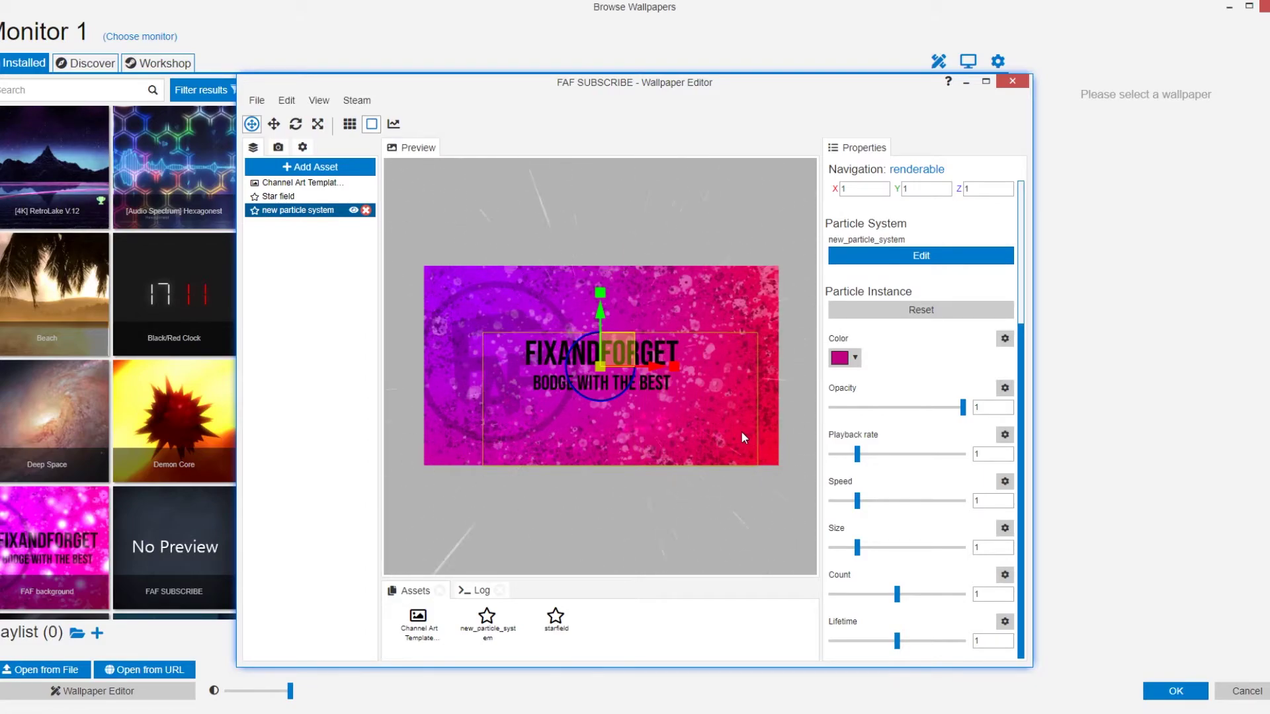
# Tint the particles purple-magenta, enlarge them to size 1.62, and save the project
pyautogui.moveTo(857, 547); pyautogui.dragTo(867, 547)
pyautogui.hotkey('ctrl', 's')
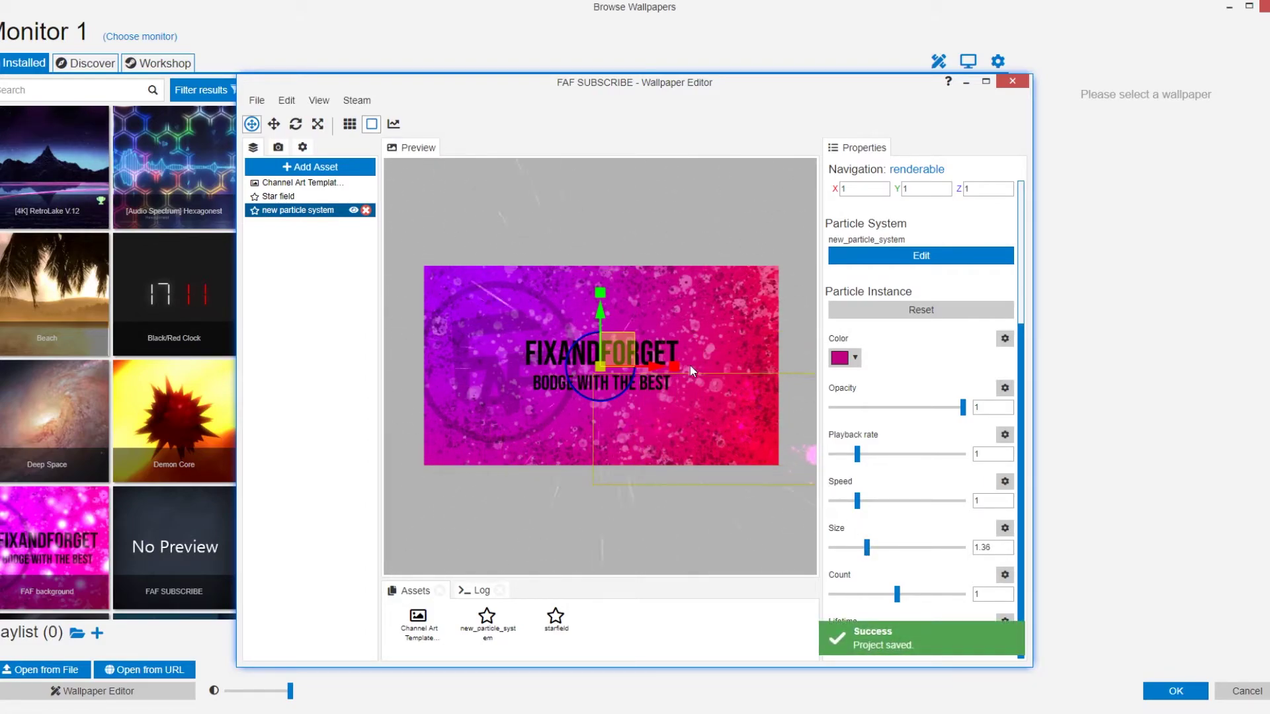
pyautogui.click(854, 359)
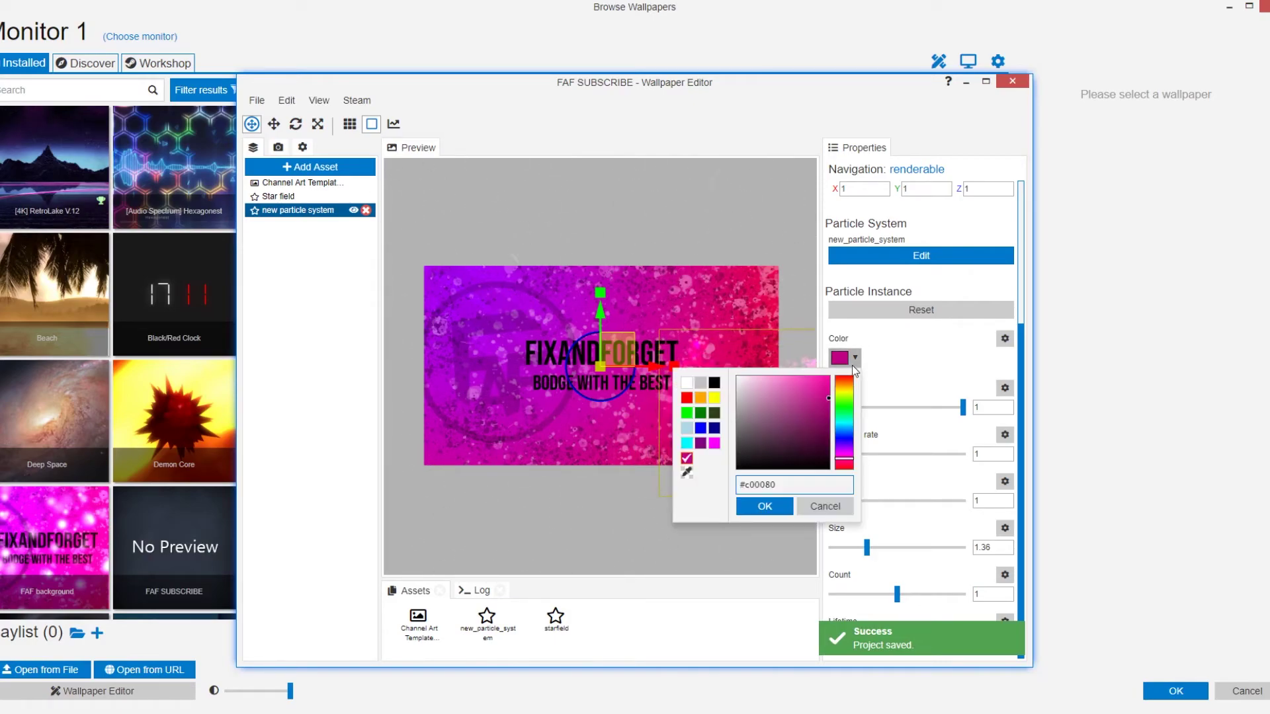
pyautogui.moveTo(835, 457); pyautogui.dragTo(846, 456)
pyautogui.click(811, 381)
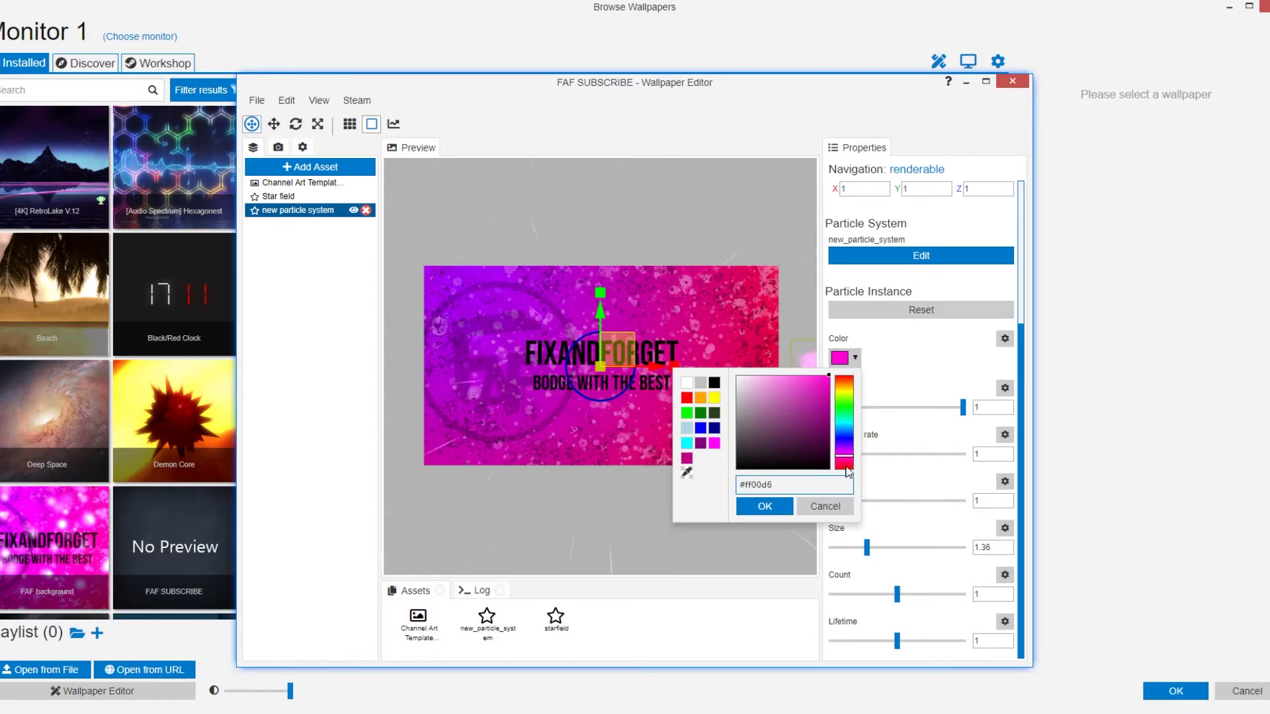
pyautogui.click(765, 507)
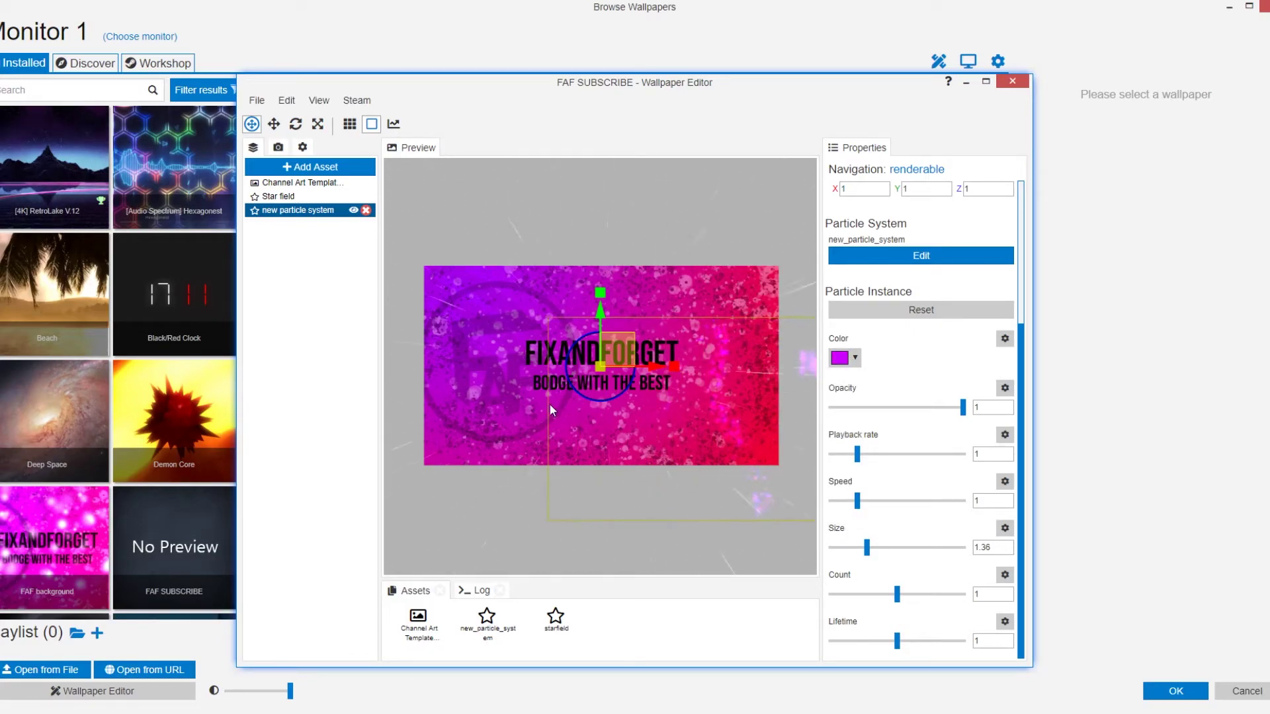
pyautogui.moveTo(866, 547); pyautogui.dragTo(868, 453)
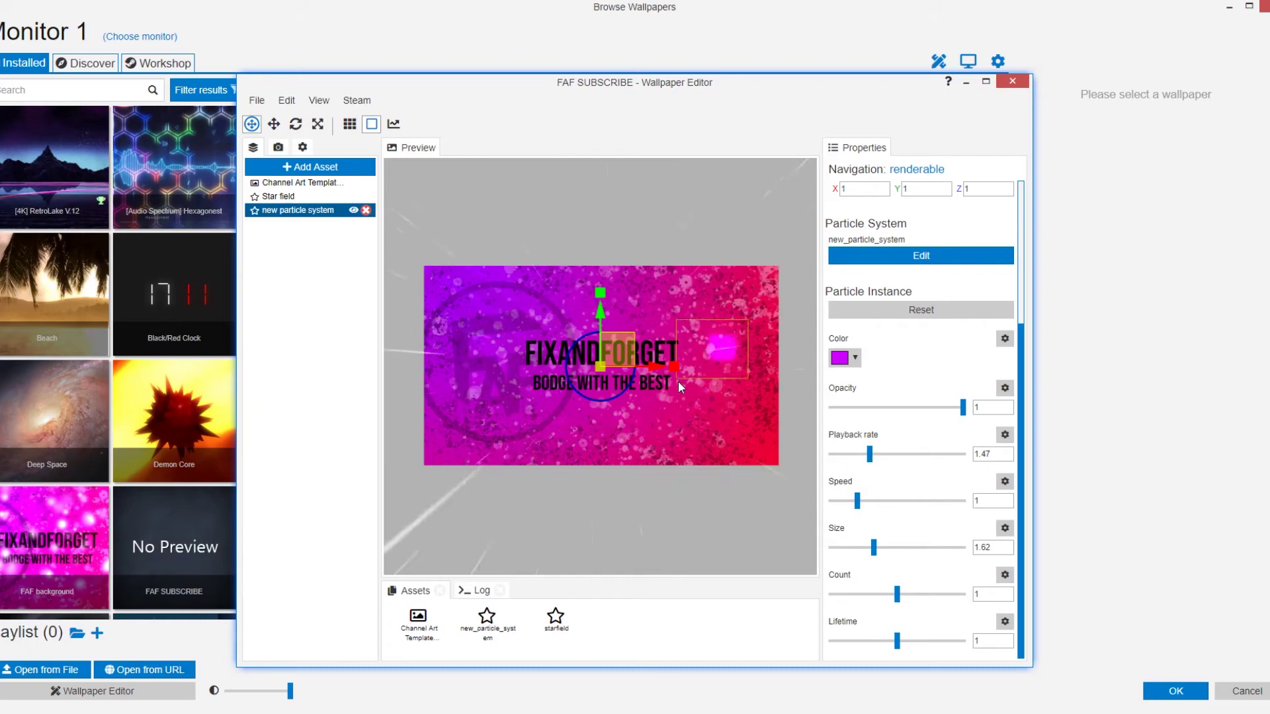
pyautogui.hotkey('ctrl', 's')
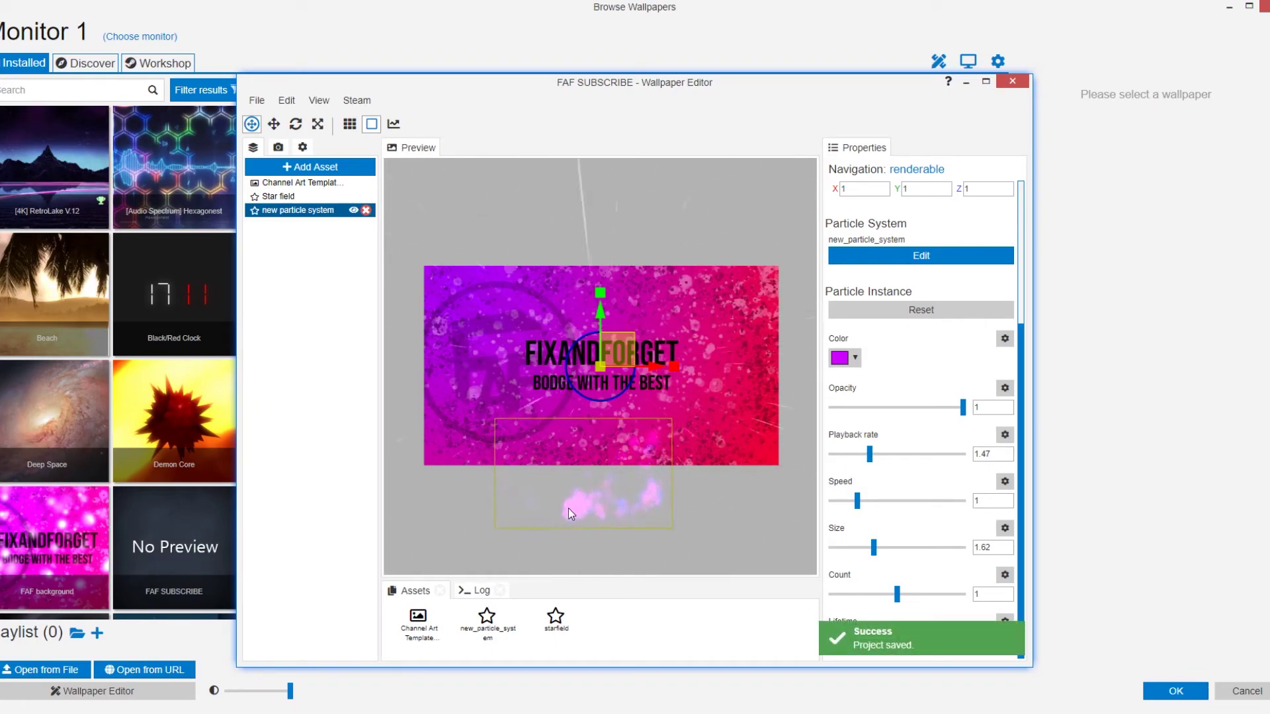
# Apply the FAF SUBSCRIBE wallpaper to the desktop and bring up the Steam Workshop options
pyautogui.click(252, 101)
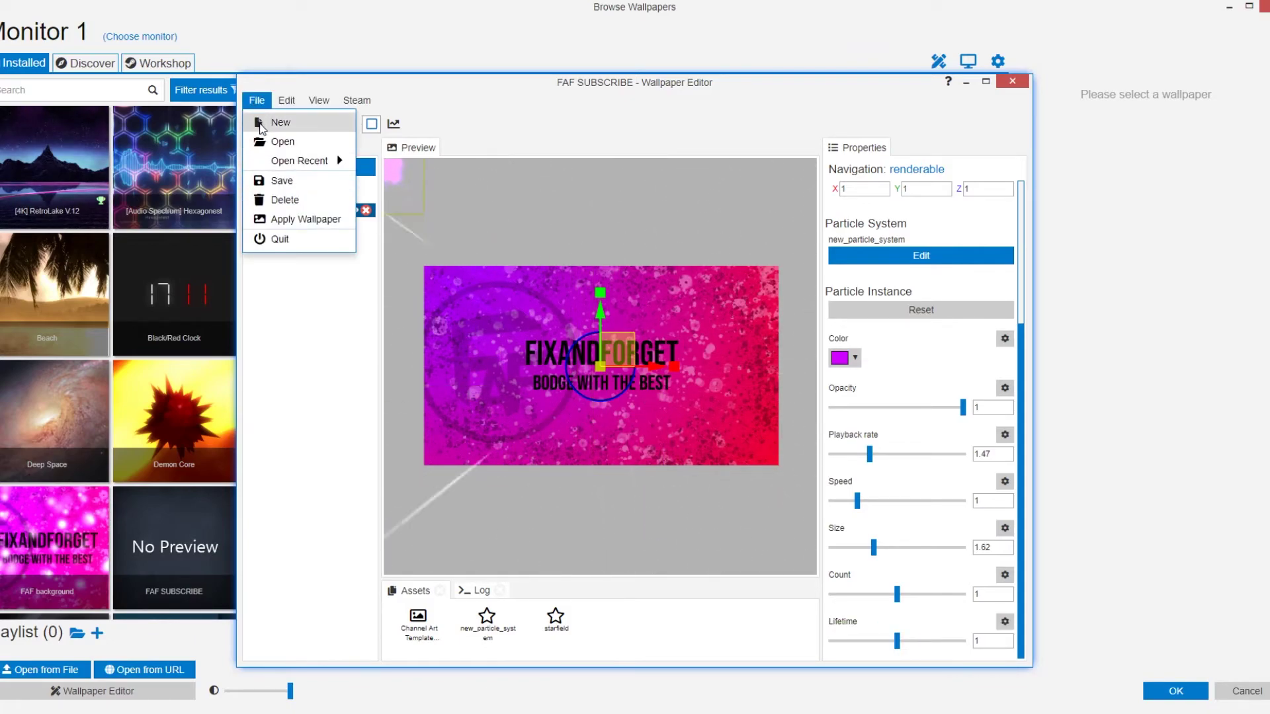
pyautogui.click(276, 220)
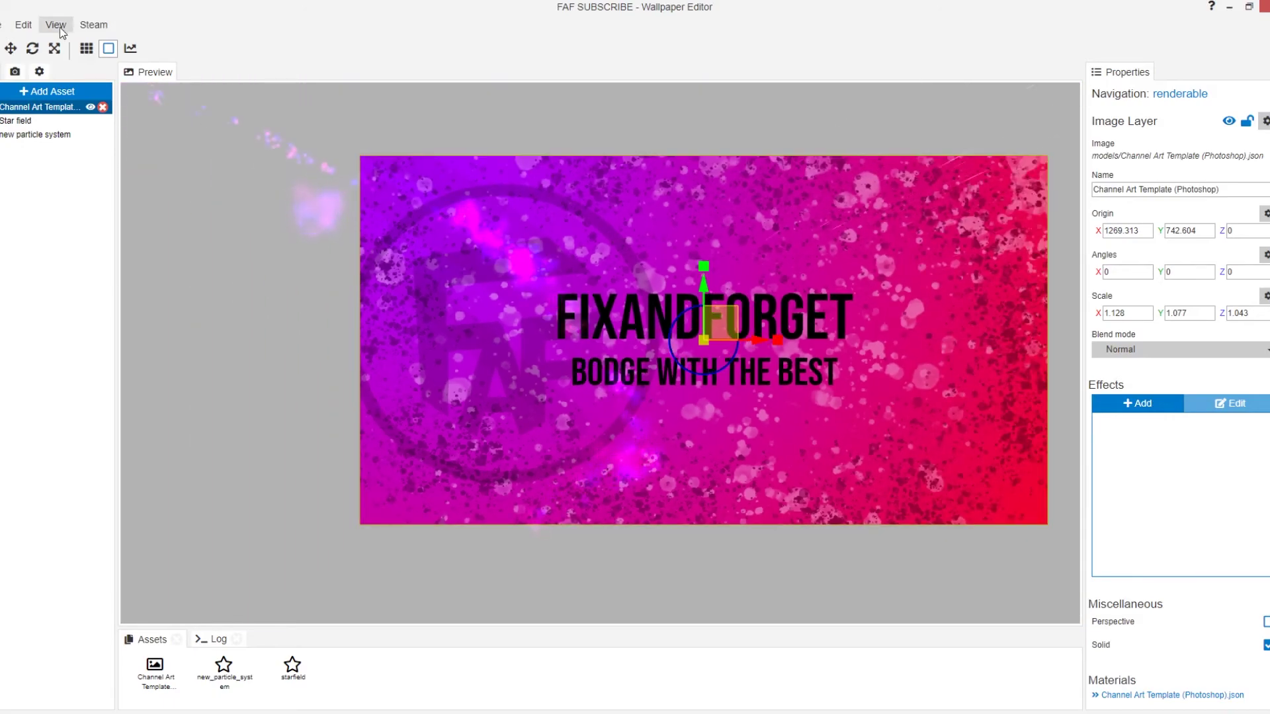
pyautogui.click(93, 24)
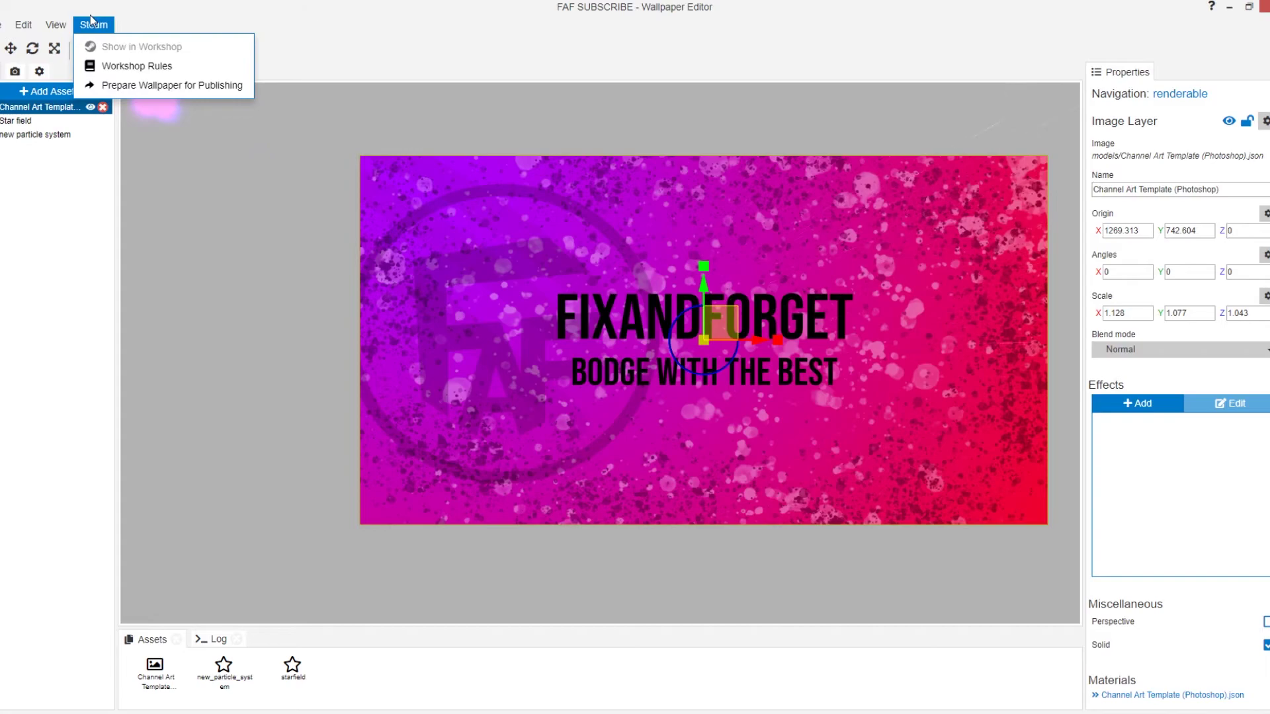
# Prepare the Workshop listing with the description 'pls subscribe' and the genre CGI
pyautogui.click(117, 86)
pyautogui.click(337, 195)
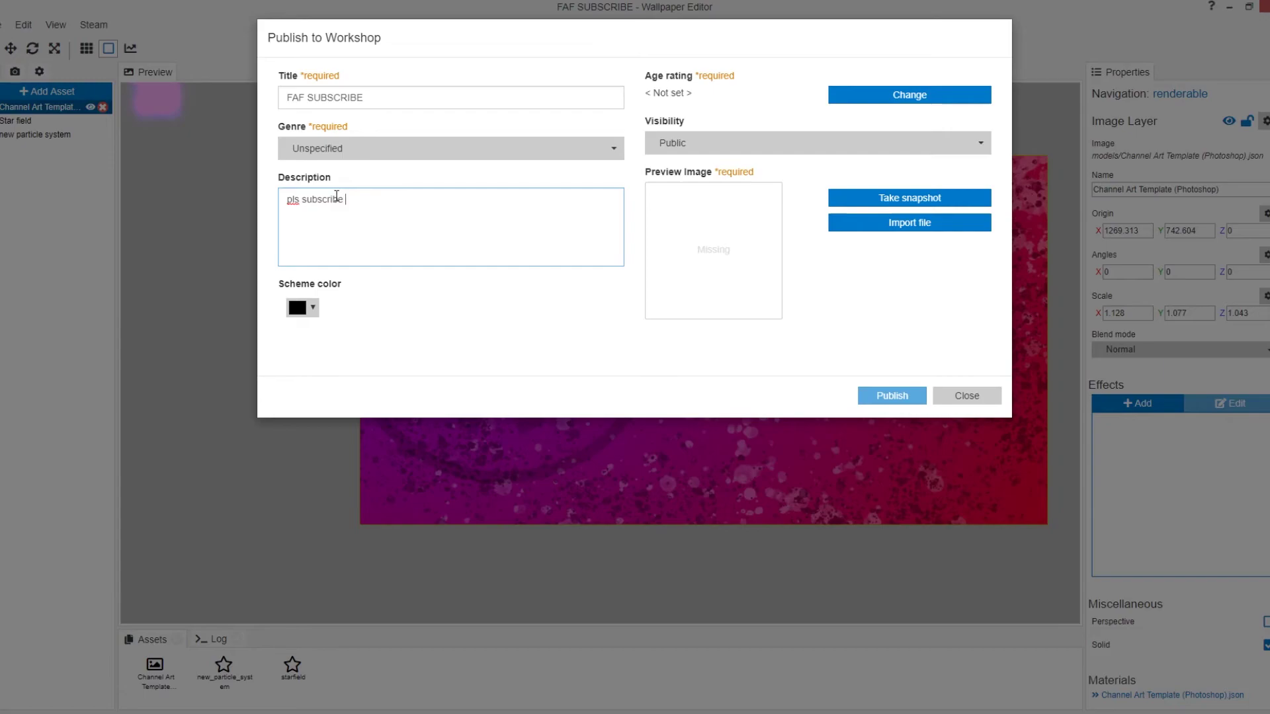
pyautogui.click(382, 156)
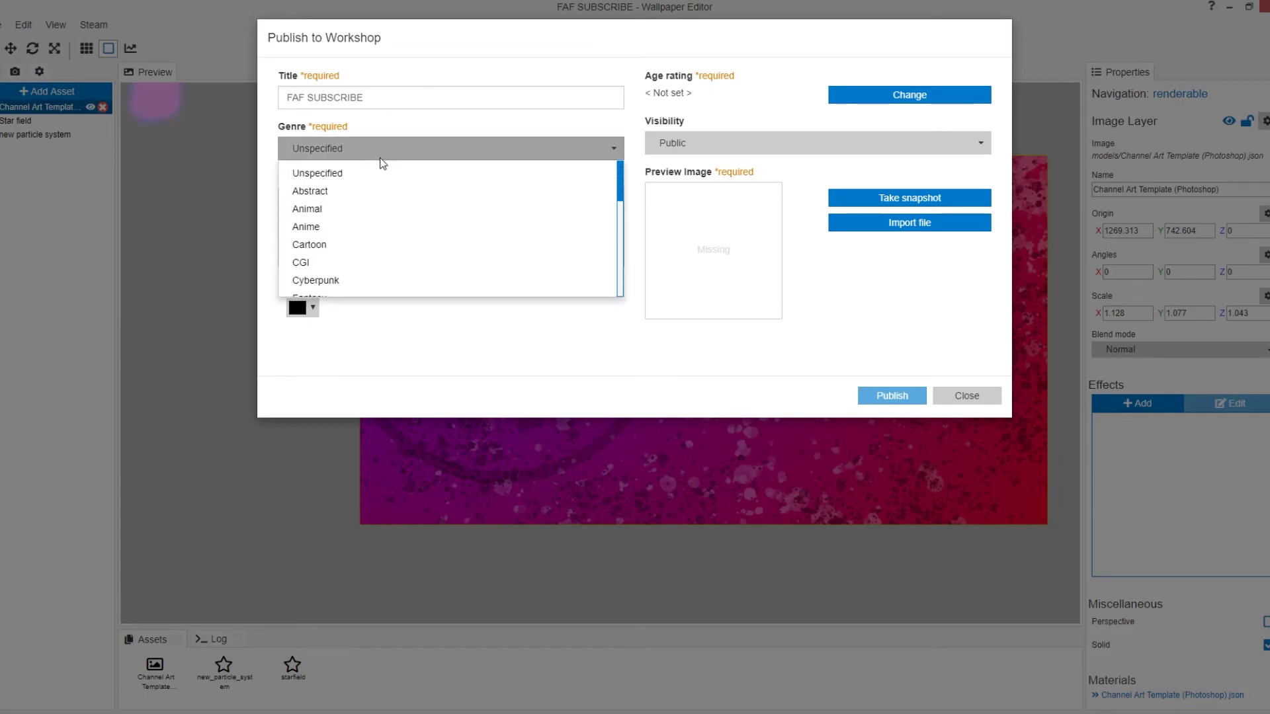
pyautogui.scroll(-5, 335, 221)
pyautogui.scroll(5, 337, 222)
pyautogui.click(301, 263)
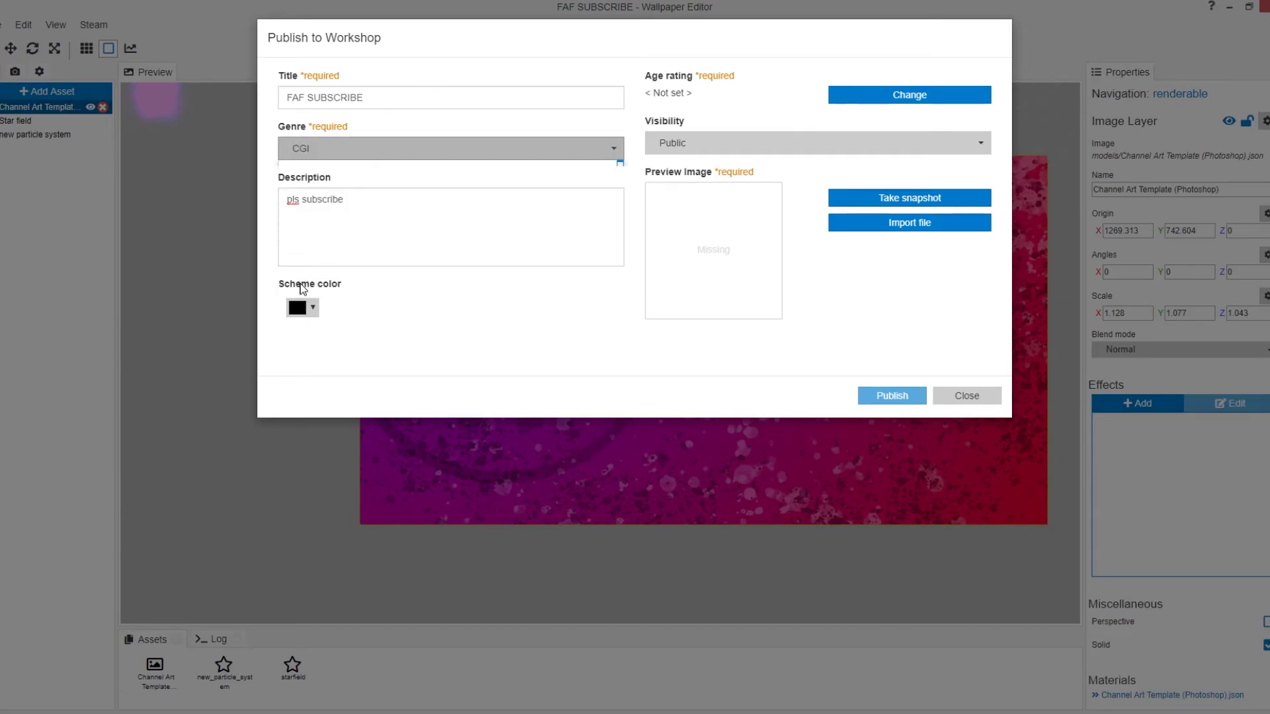
# Give the listing a purple scheme colour and an age rating of Everyone
pyautogui.click(307, 307)
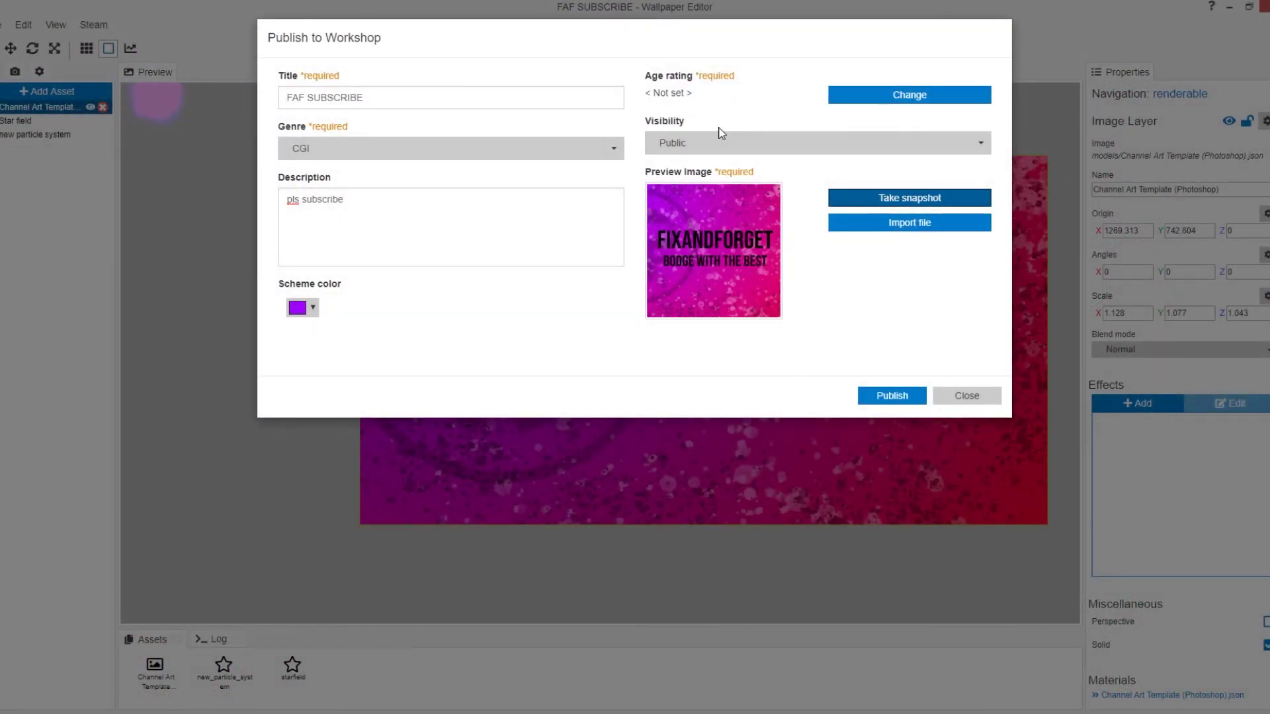
pyautogui.click(860, 93)
pyautogui.click(474, 331)
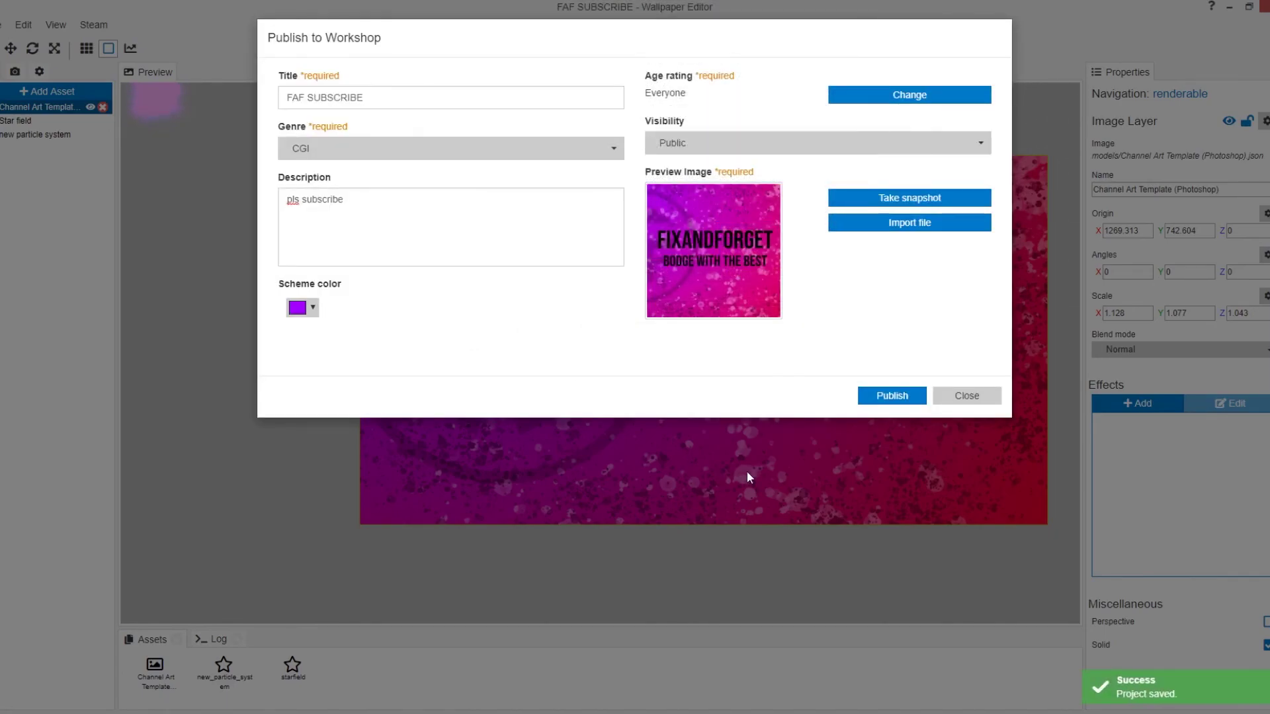
# Publish FAF SUBSCRIBE to the Steam Workshop and let the upload begin
pyautogui.click(872, 394)
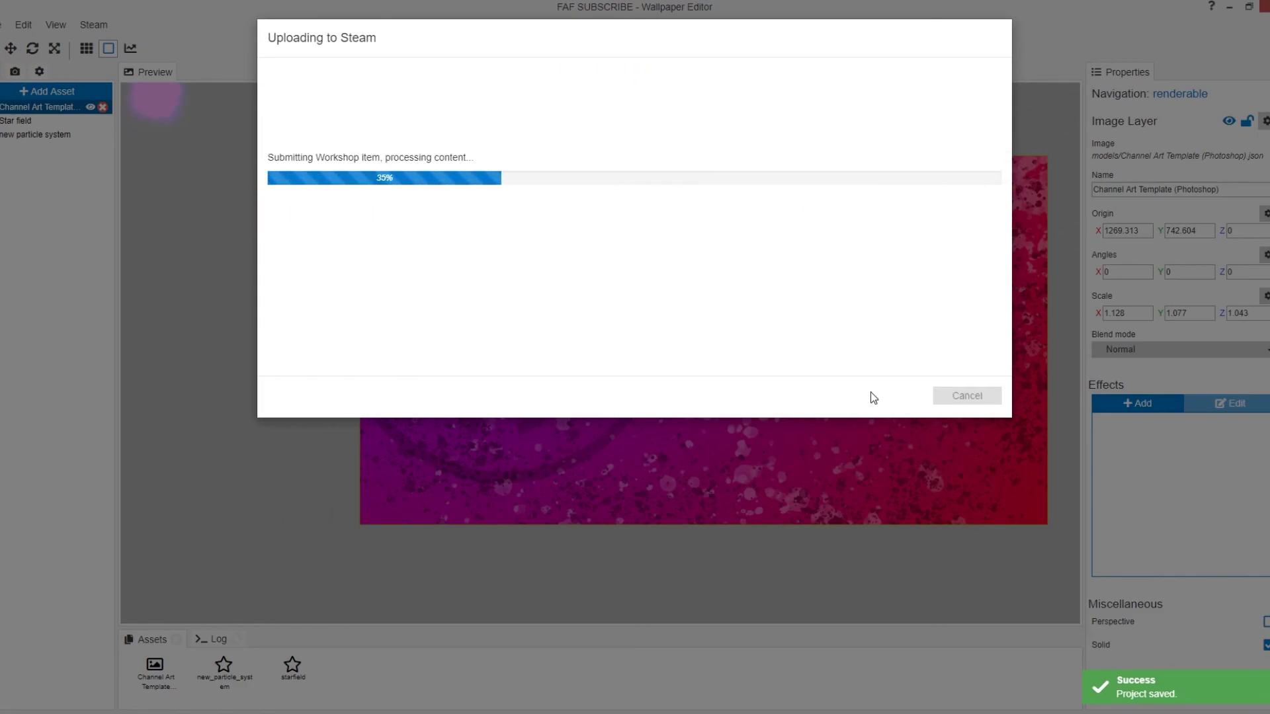